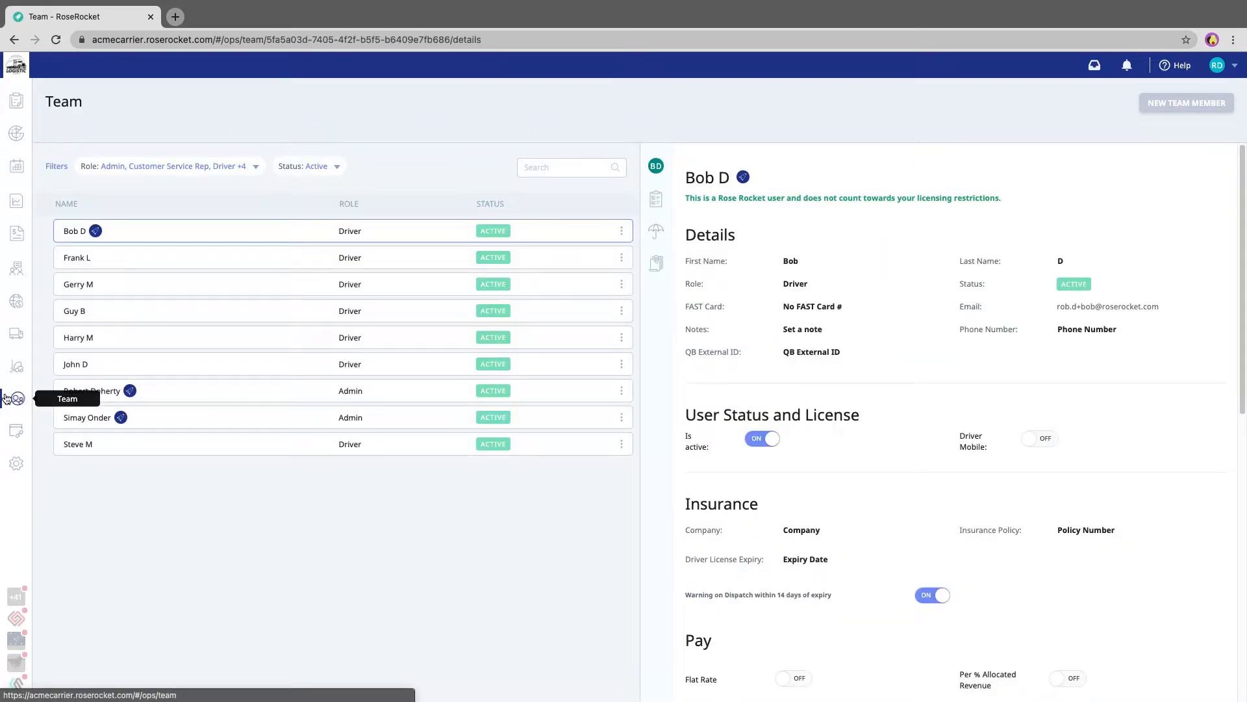
Open the profile of the third driver in the team list and examine the pay settings.
click(110, 287)
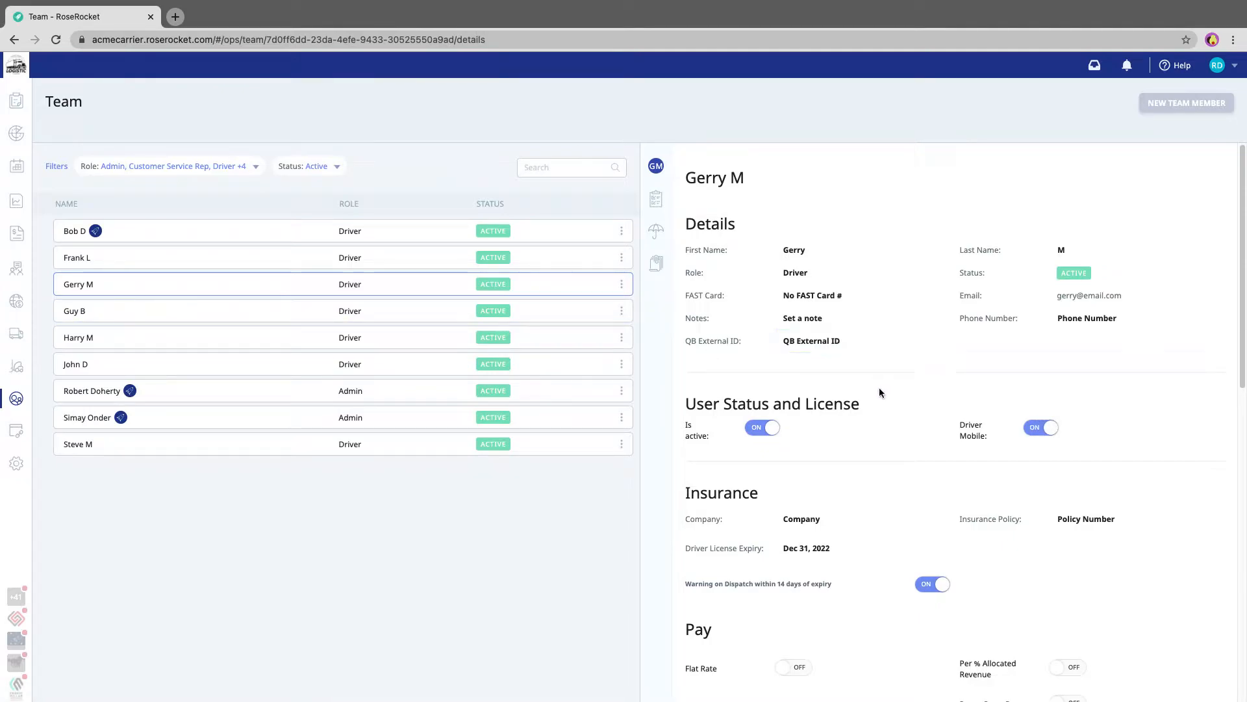
scroll(879, 387, down, 6)
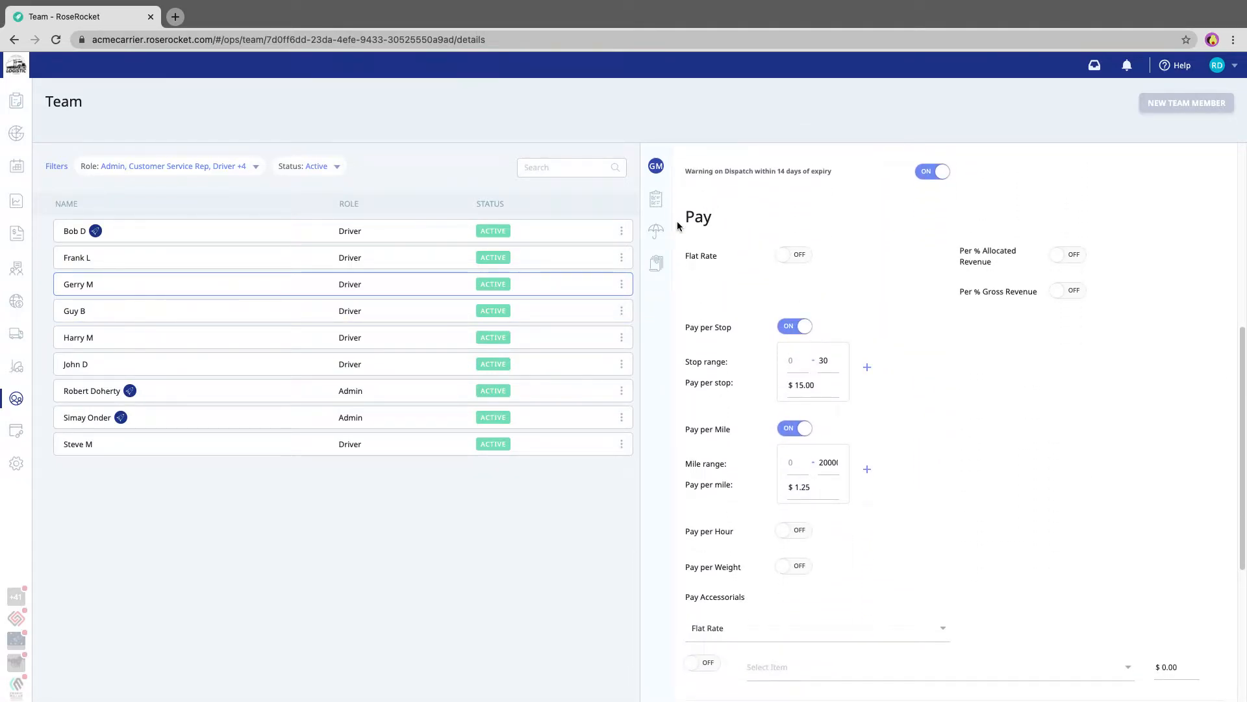
scroll(911, 325, down, 1)
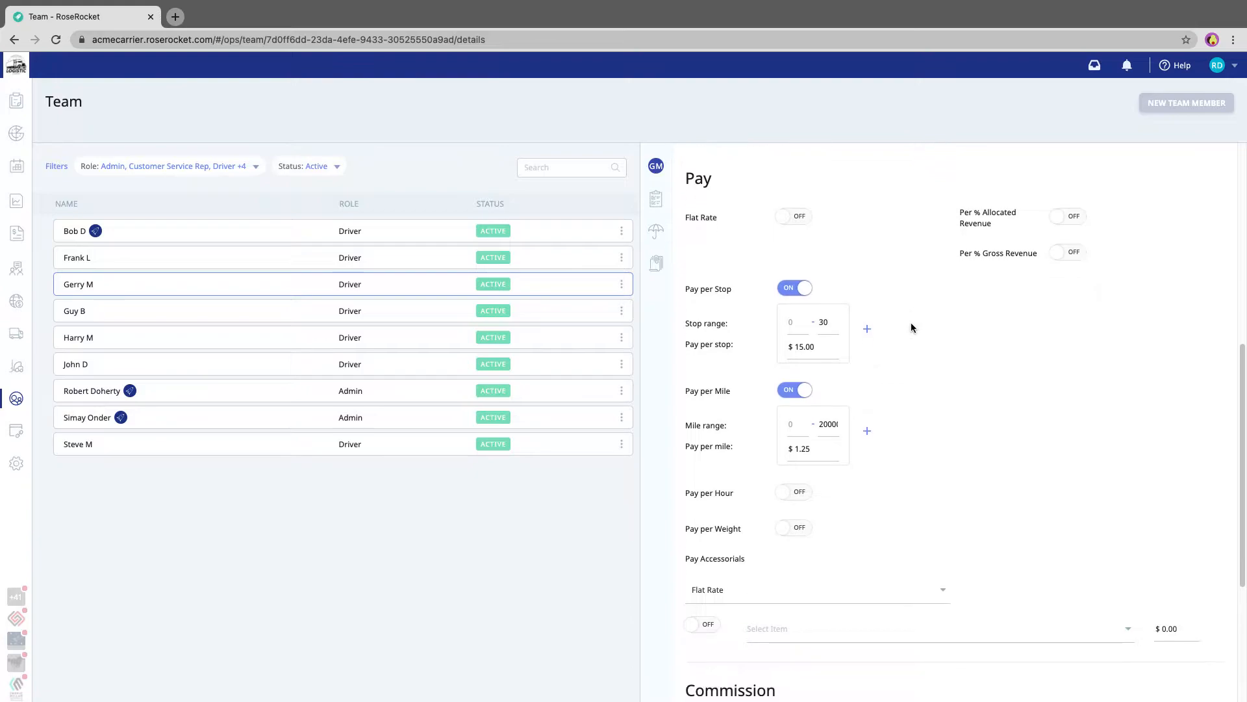
scroll(723, 429, up, 1)
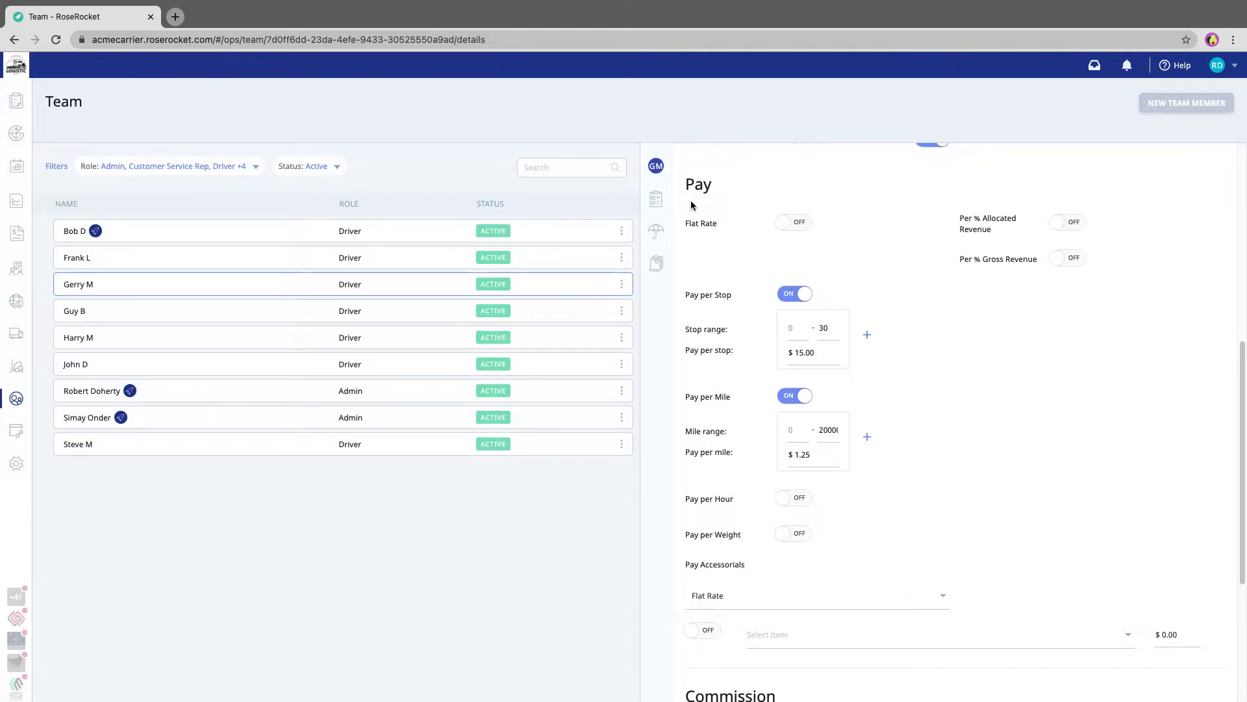
scroll(691, 201, up, 1)
scroll(791, 342, down, 1)
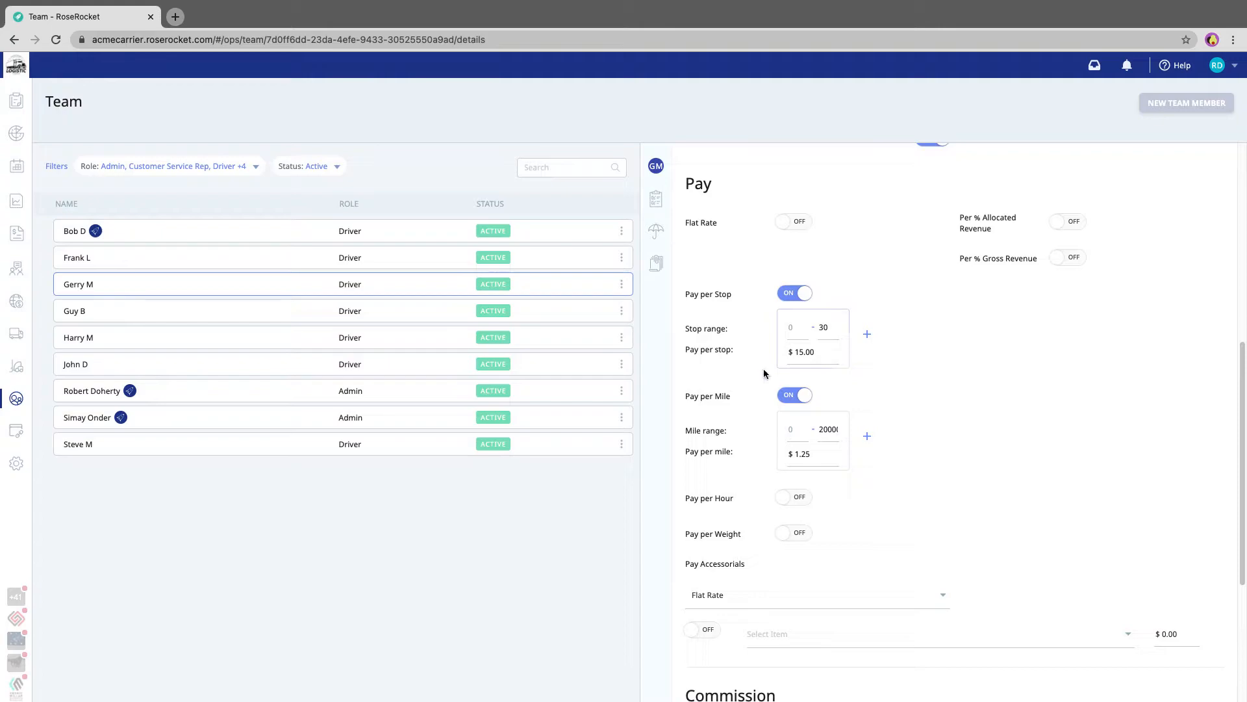
scroll(819, 422, down, 1)
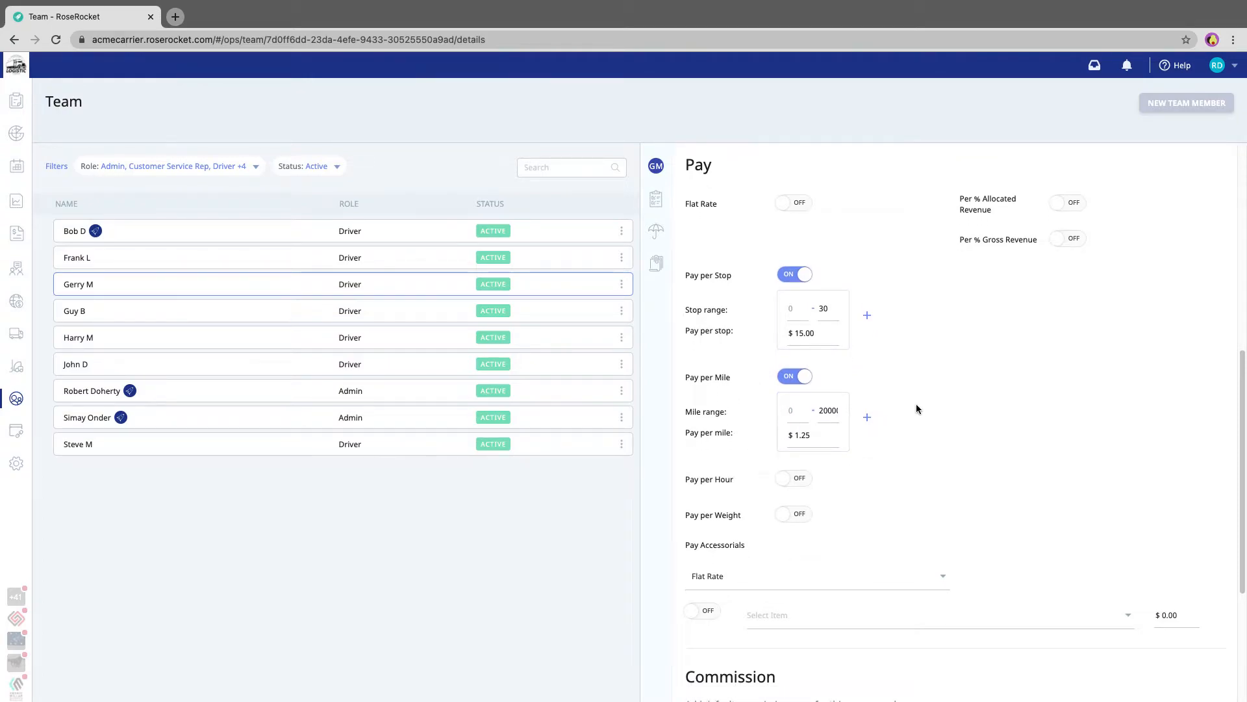
scroll(942, 410, up, 2)
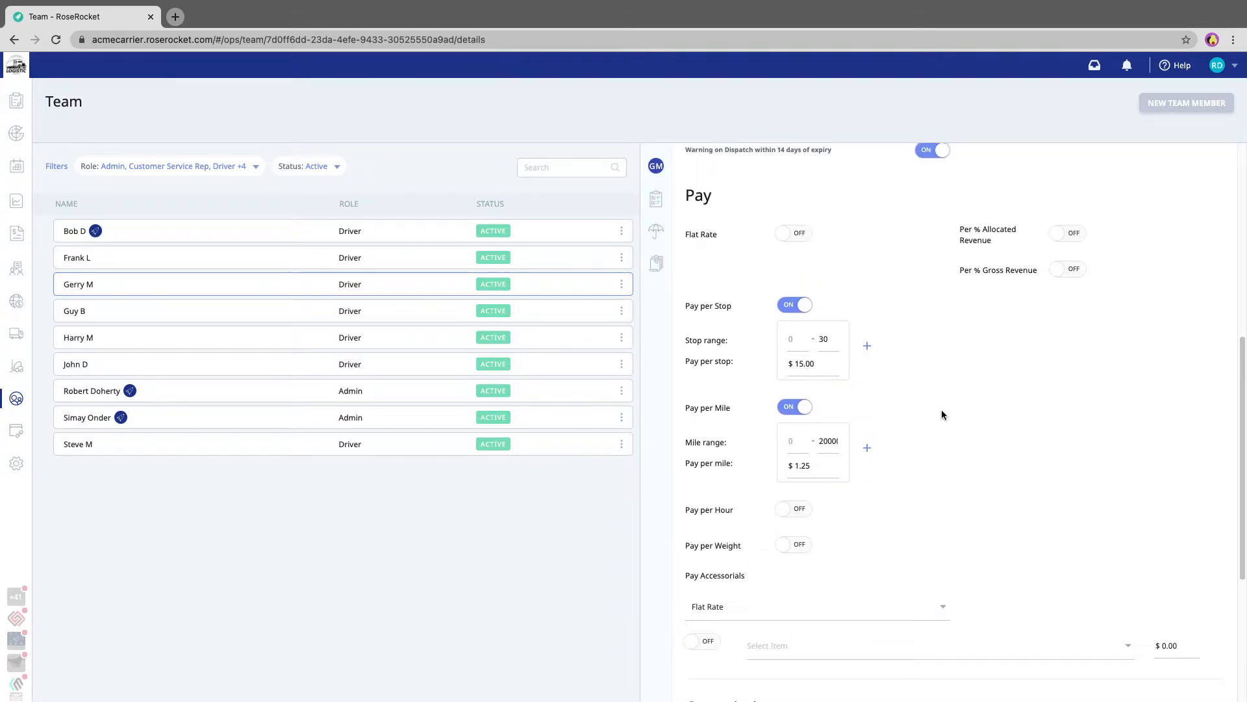
Turn on flat rate pay for the driver, set it to $100.00 and save the pay settings.
click(794, 239)
click(806, 265)
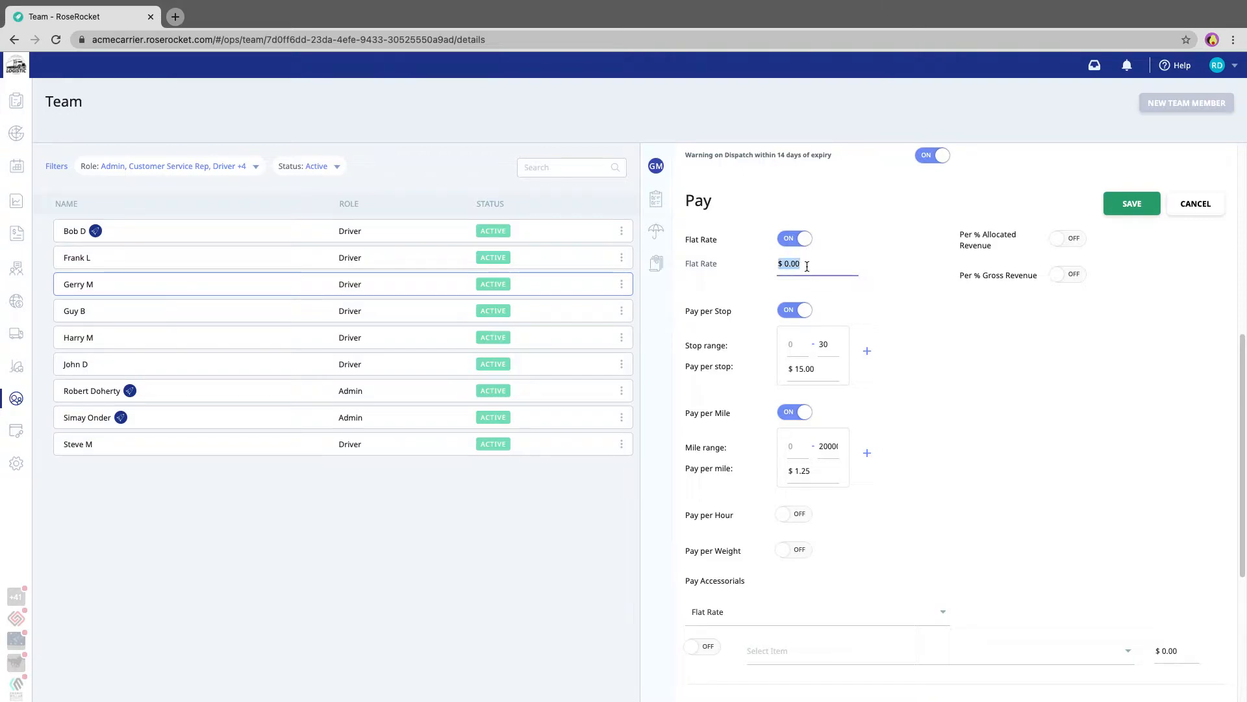
text(100)
click(1119, 207)
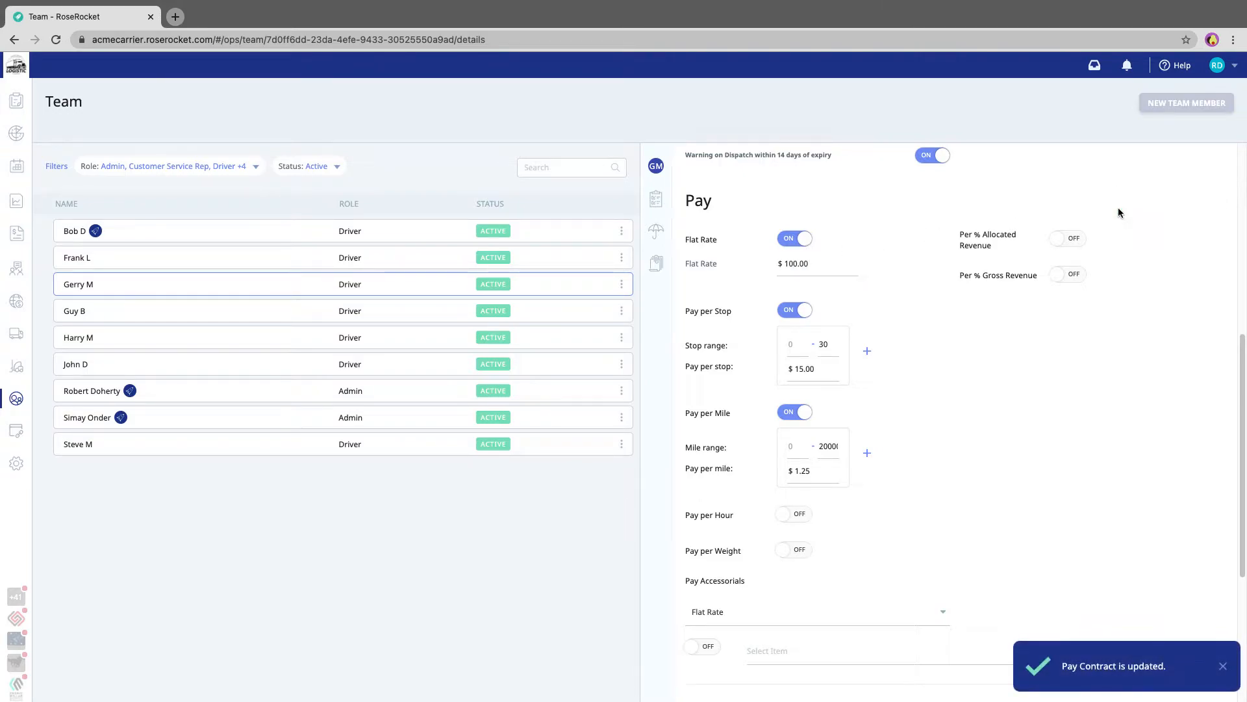
Check the driver's flat rate, stop range and mile range with their pay rates, and save the pay settings.
click(830, 267)
click(930, 330)
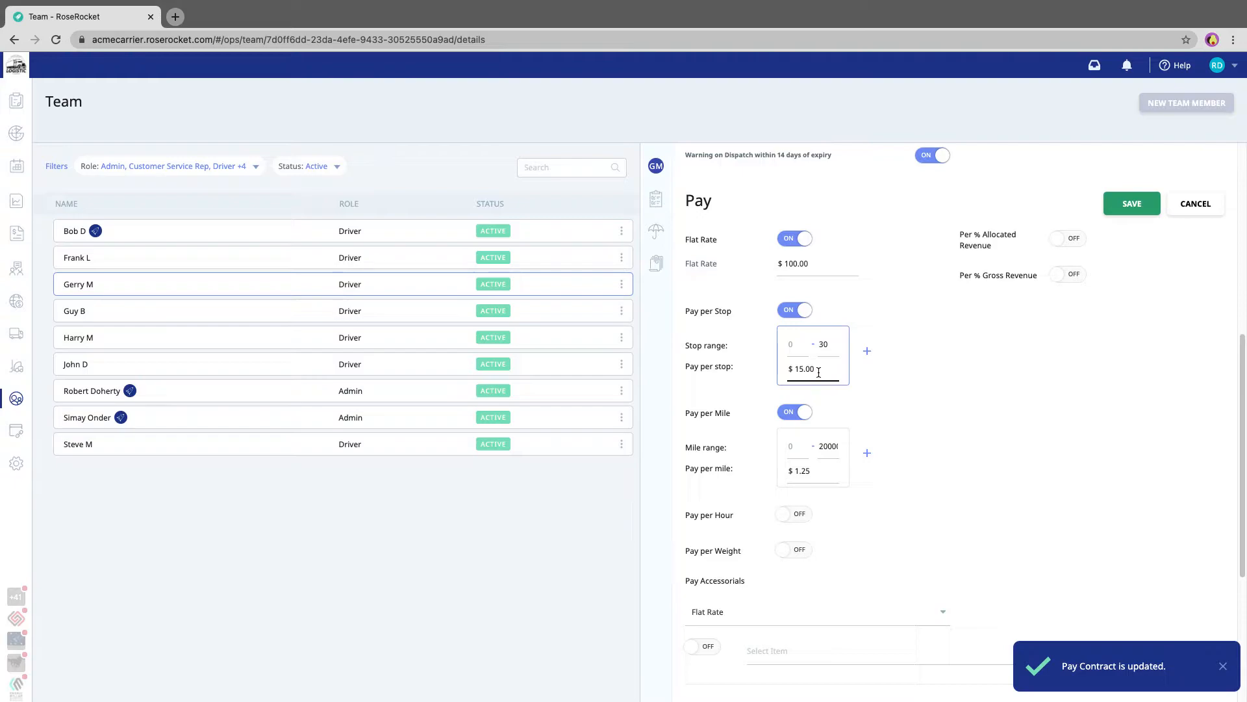
double_click(825, 343)
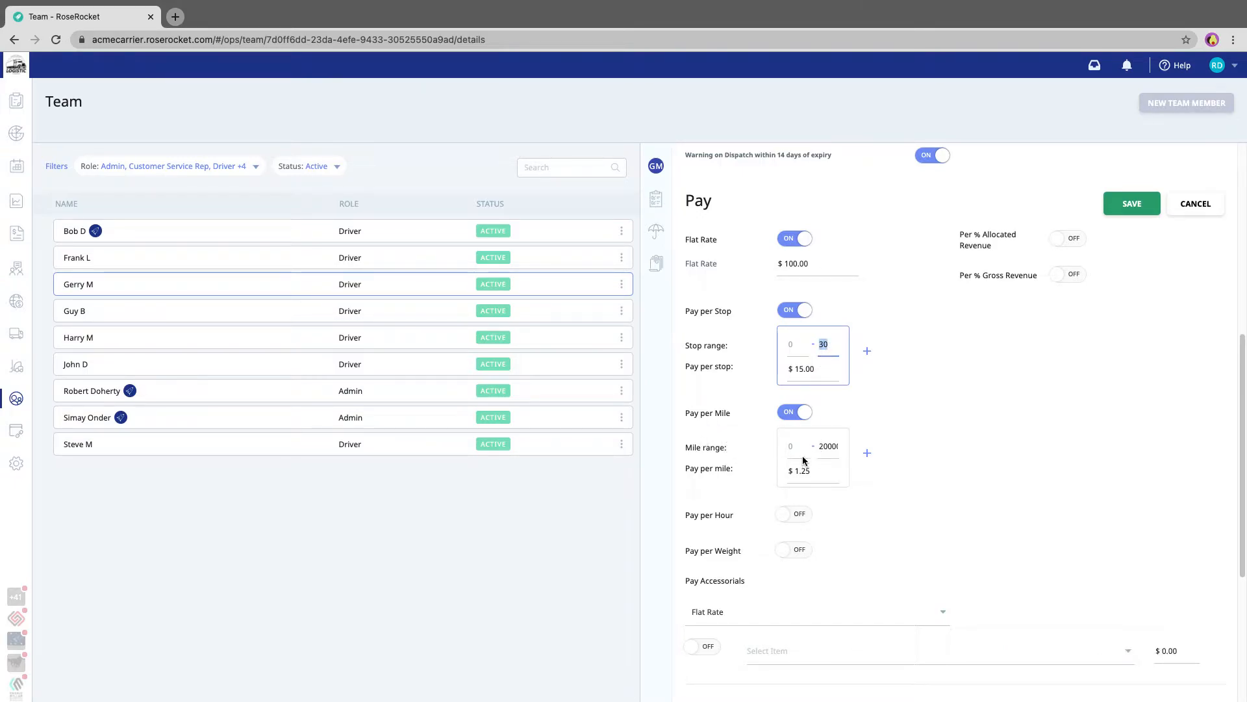
double_click(827, 447)
double_click(817, 480)
click(1119, 209)
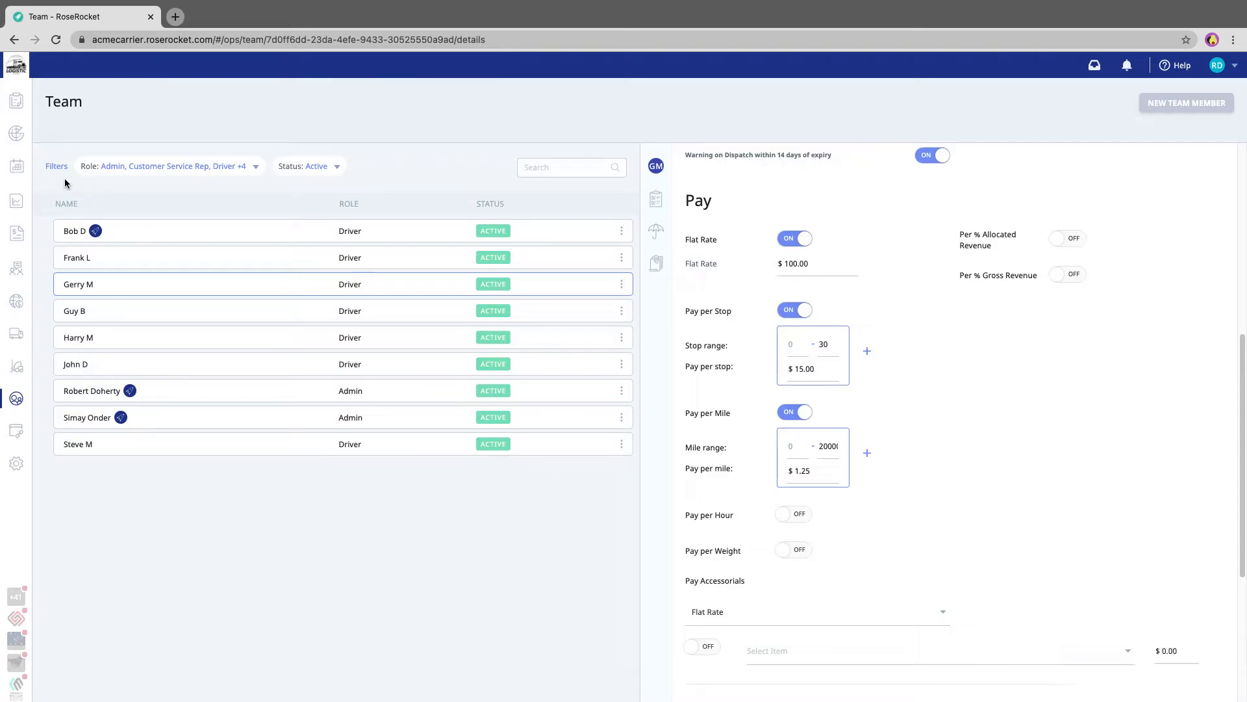
Create a new manifest from all the available and pending legs in the Legs planning list.
mouse_move(21, 170)
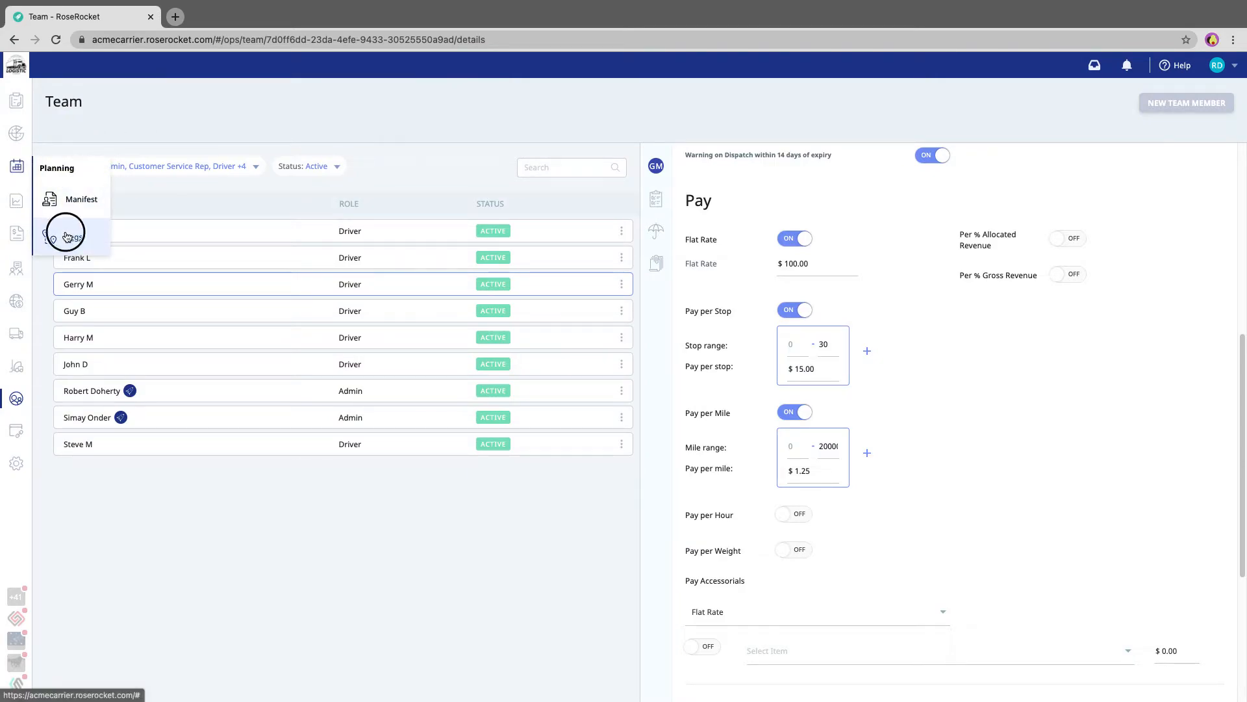
click(67, 236)
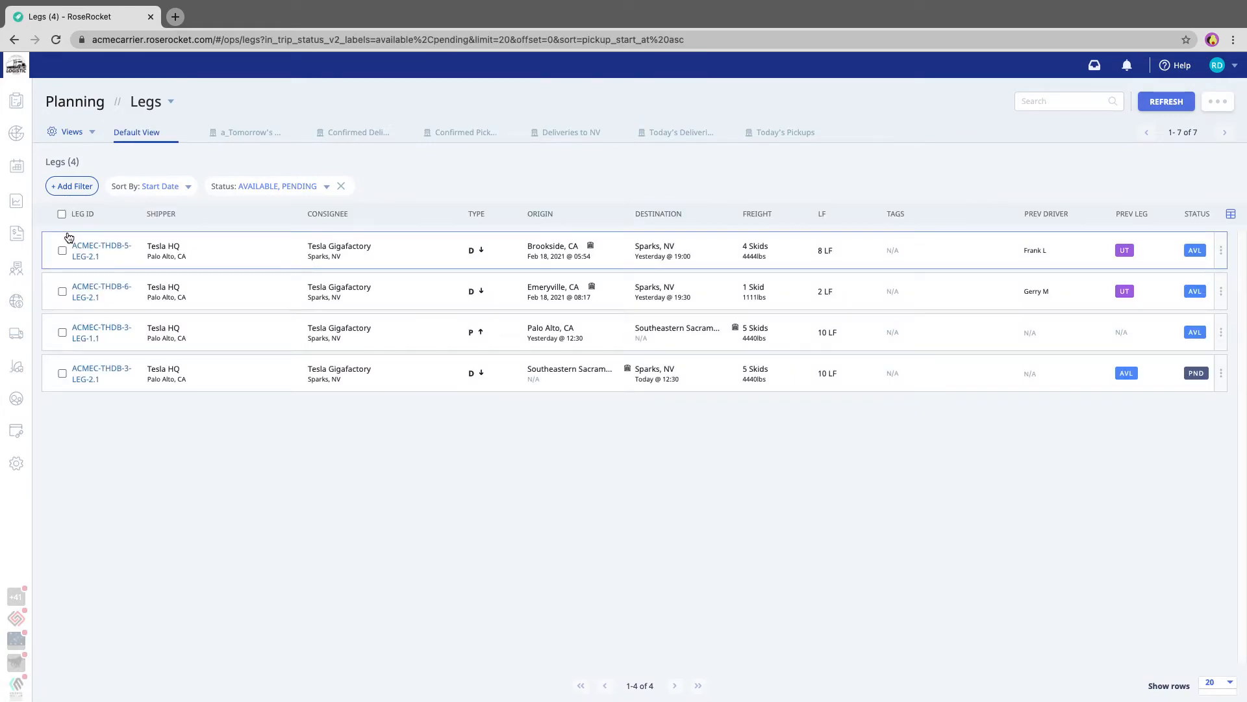
click(61, 215)
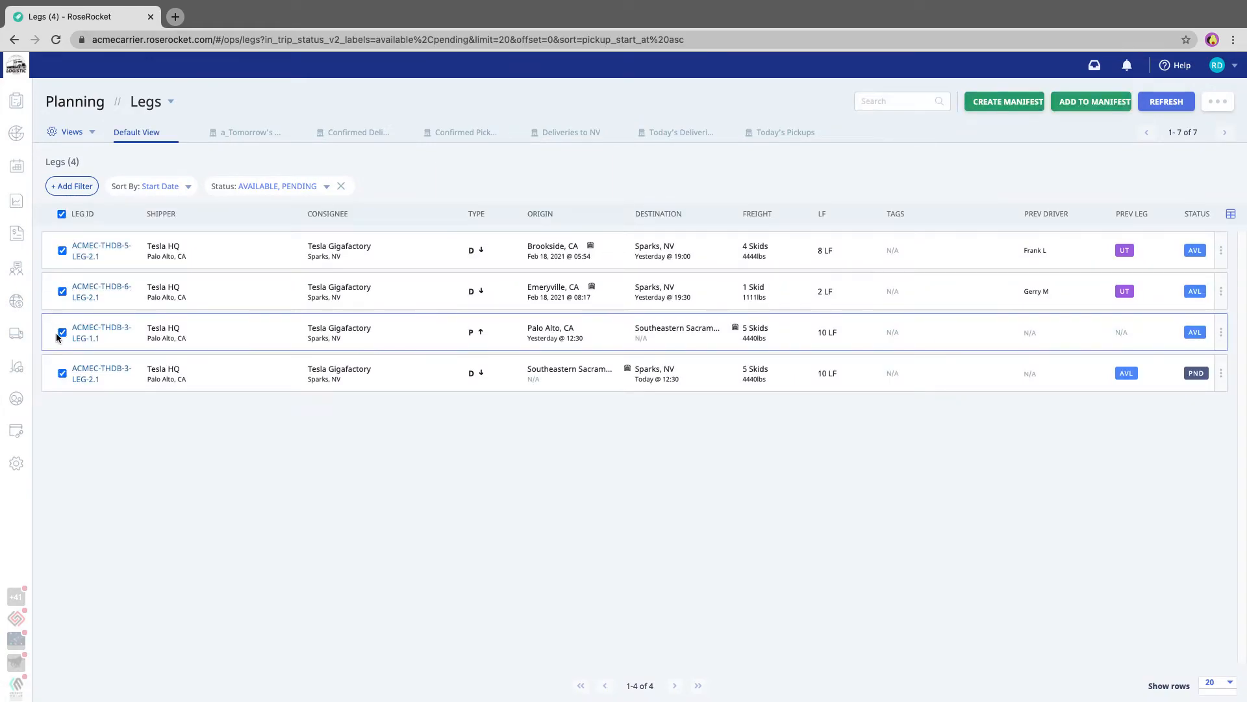
click(1007, 102)
click(679, 405)
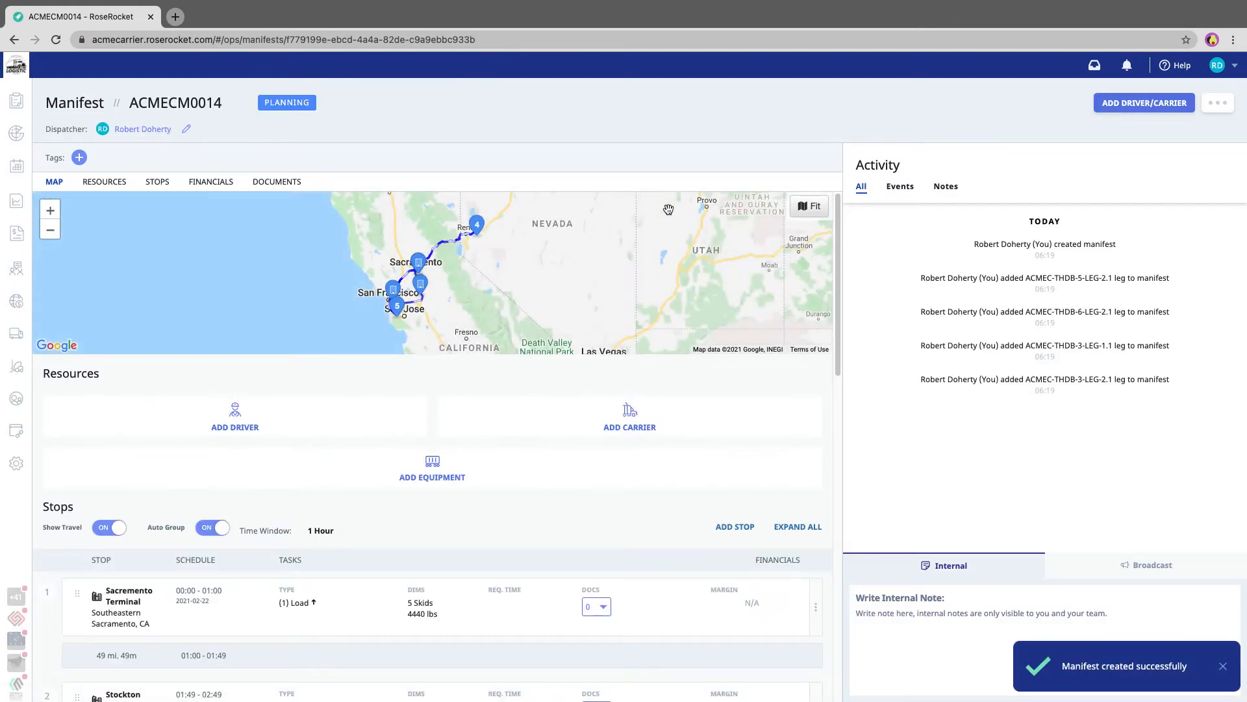
Add the driver whose pay was configured to the new manifest and save the driver selection.
click(247, 419)
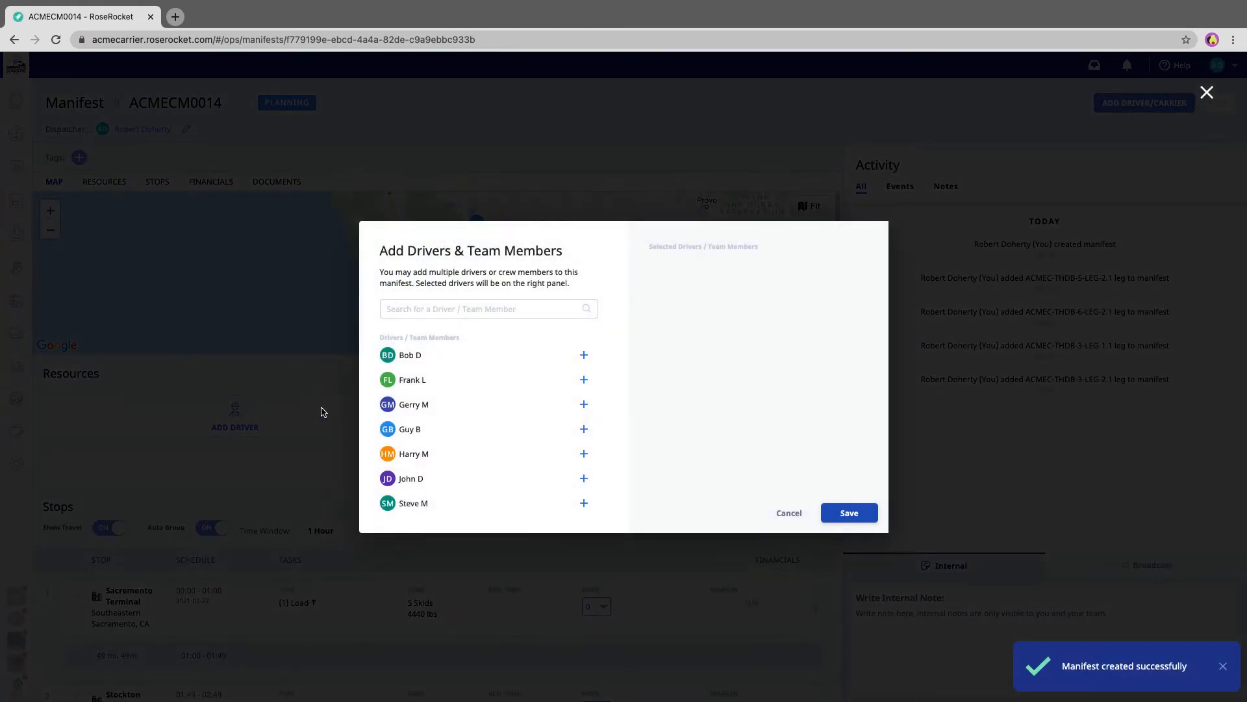
click(584, 404)
click(842, 511)
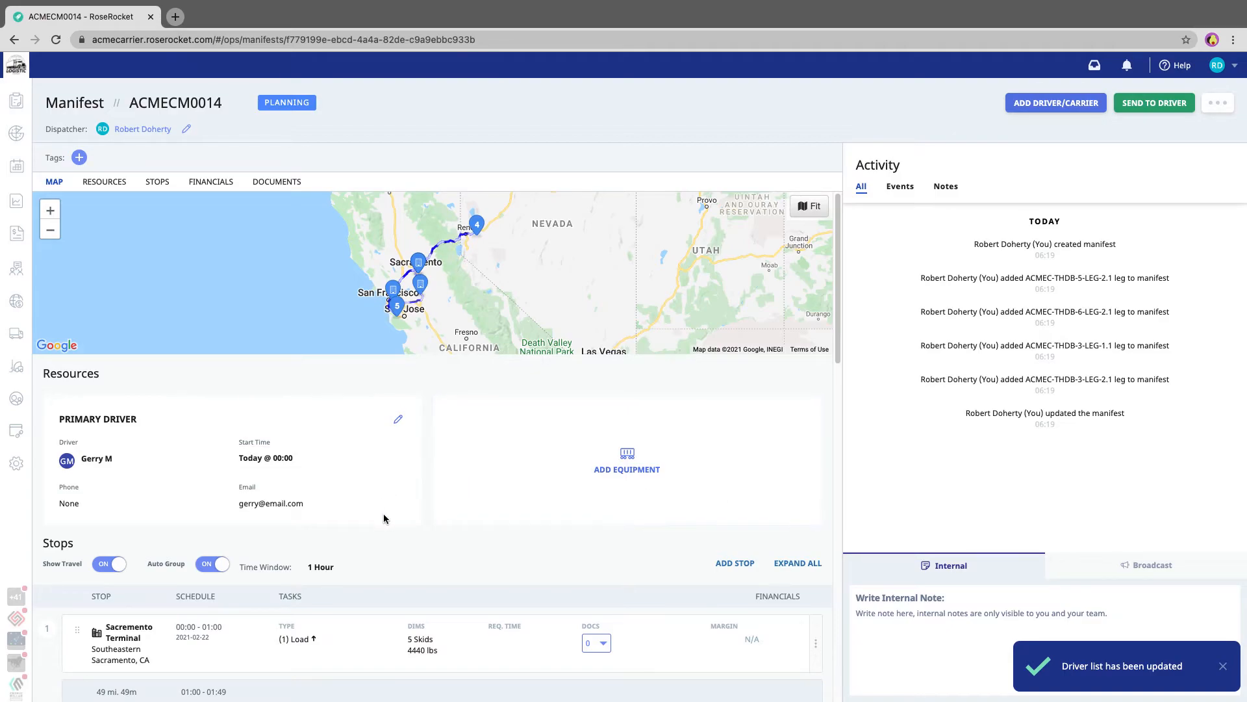
Examine the manifest's stops, the travel distances between them and the trip totals, down to the cost estimates.
scroll(383, 513, down, 6)
scroll(384, 517, down, 1)
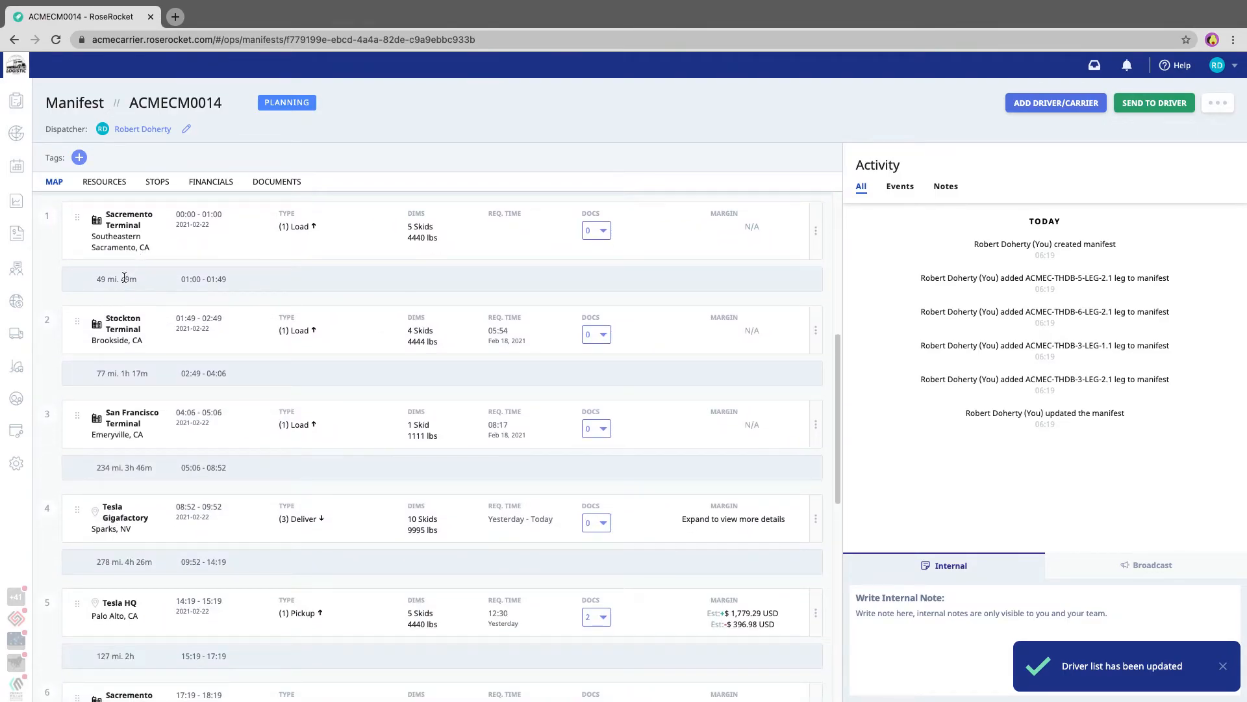
scroll(118, 548, down, 5)
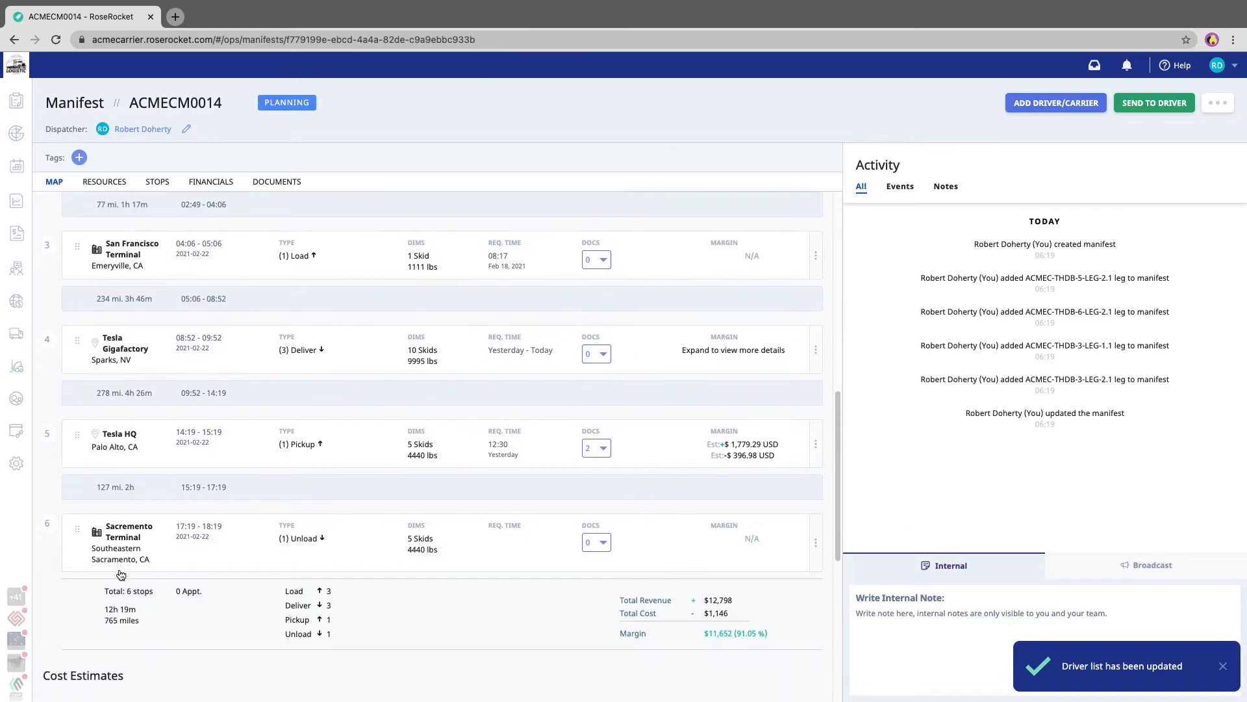
scroll(123, 566, up, 5)
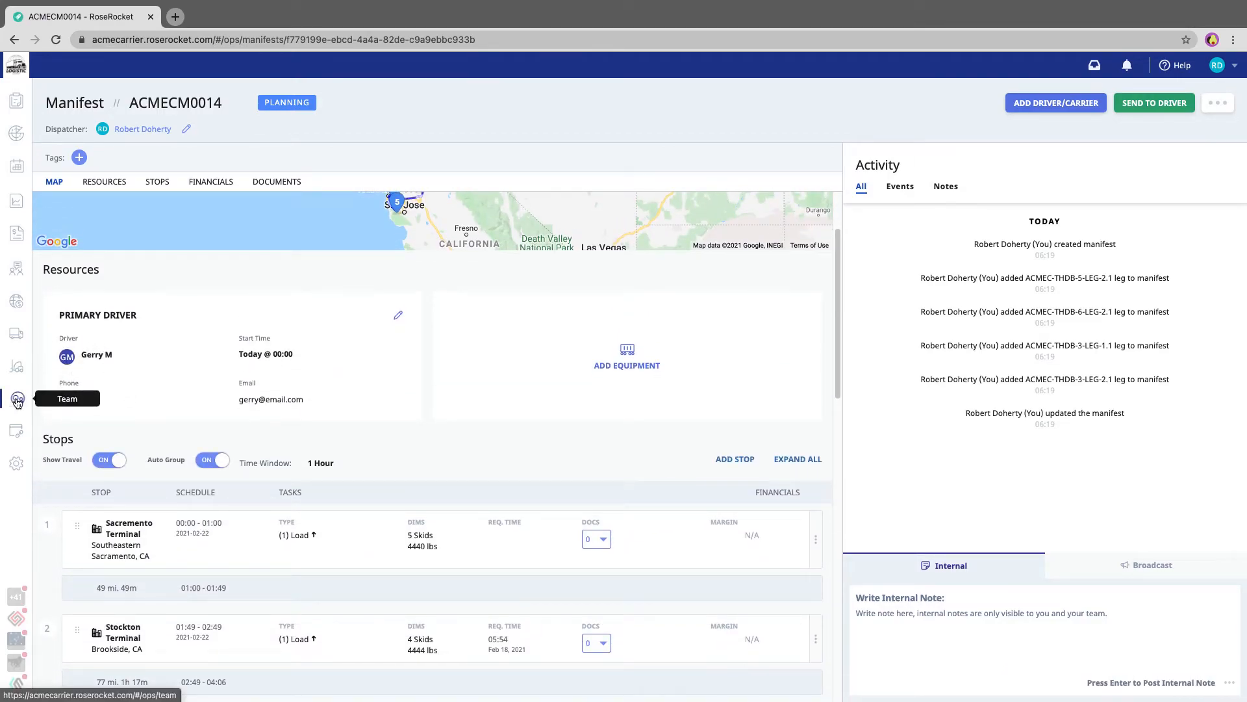
scroll(333, 522, down, 7)
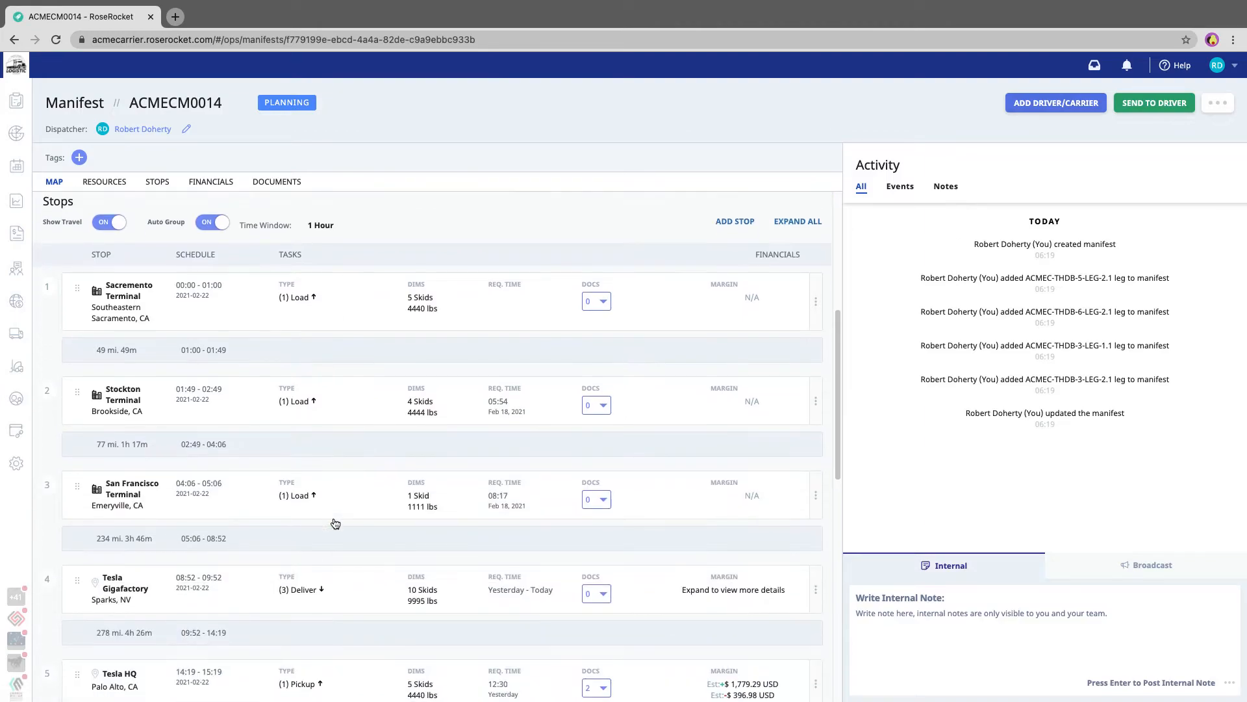
scroll(332, 517, down, 6)
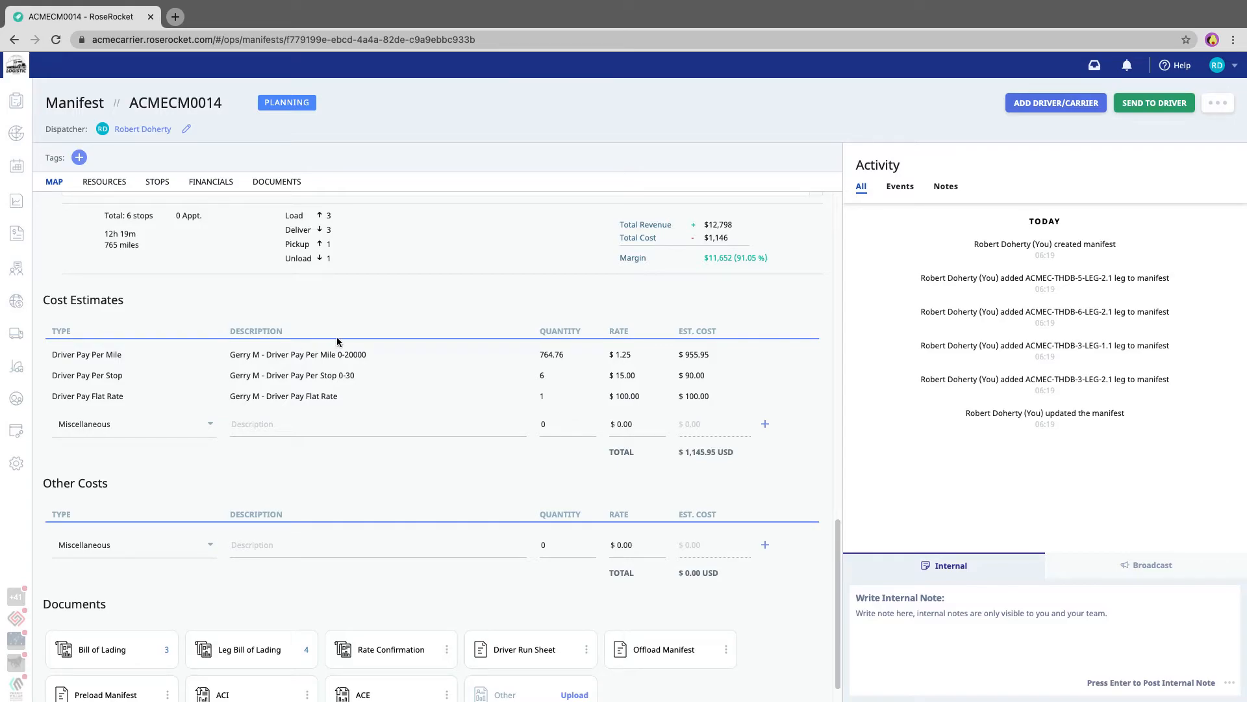
Compare the quantities and rates of the per-mile, per-stop and flat rate driver pay estimates with the manifest's stops.
drag(306, 354, 368, 407)
click(474, 311)
double_click(622, 354)
double_click(551, 354)
scroll(532, 369, up, 10)
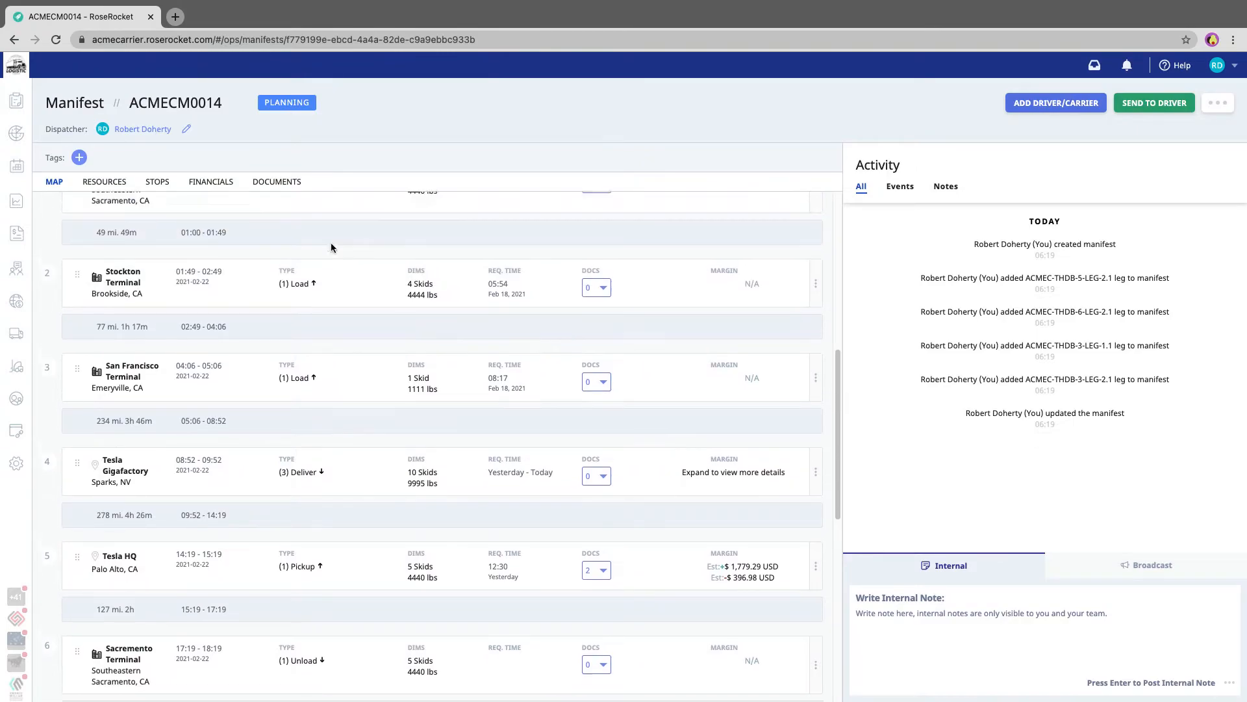
scroll(330, 244, up, 3)
scroll(207, 519, down, 3)
scroll(206, 536, down, 6)
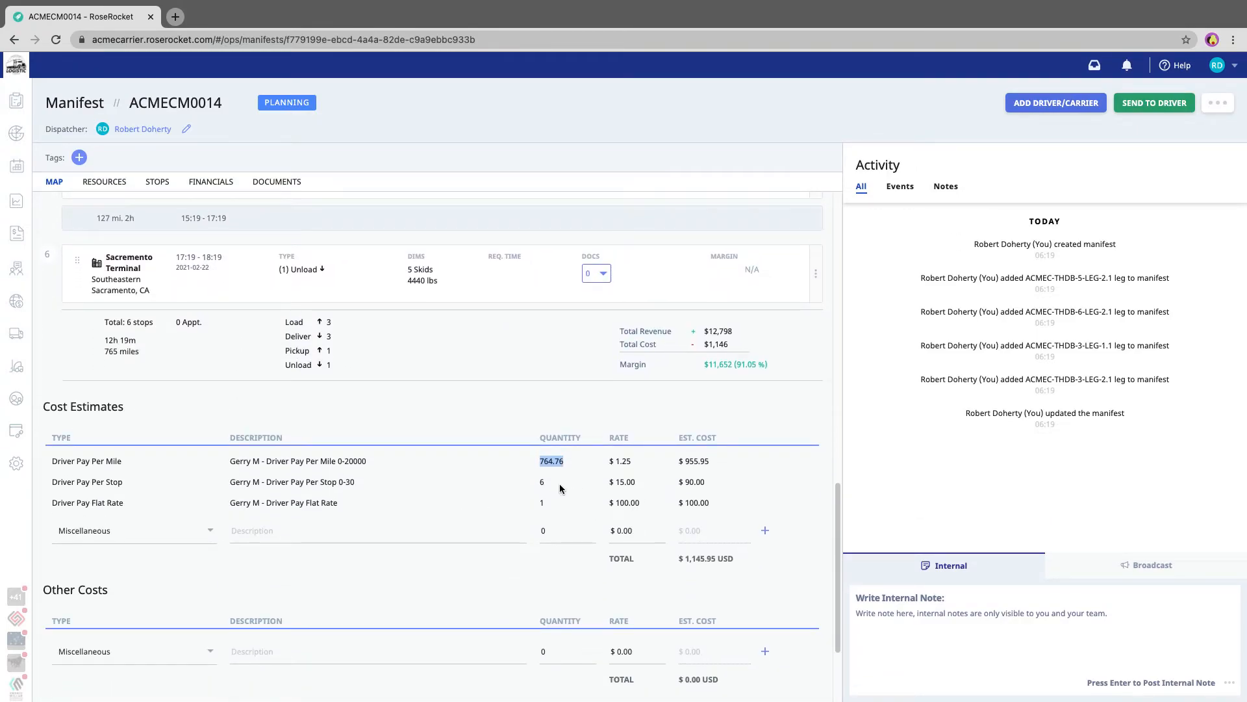
drag(636, 484, 534, 481)
double_click(541, 503)
double_click(623, 505)
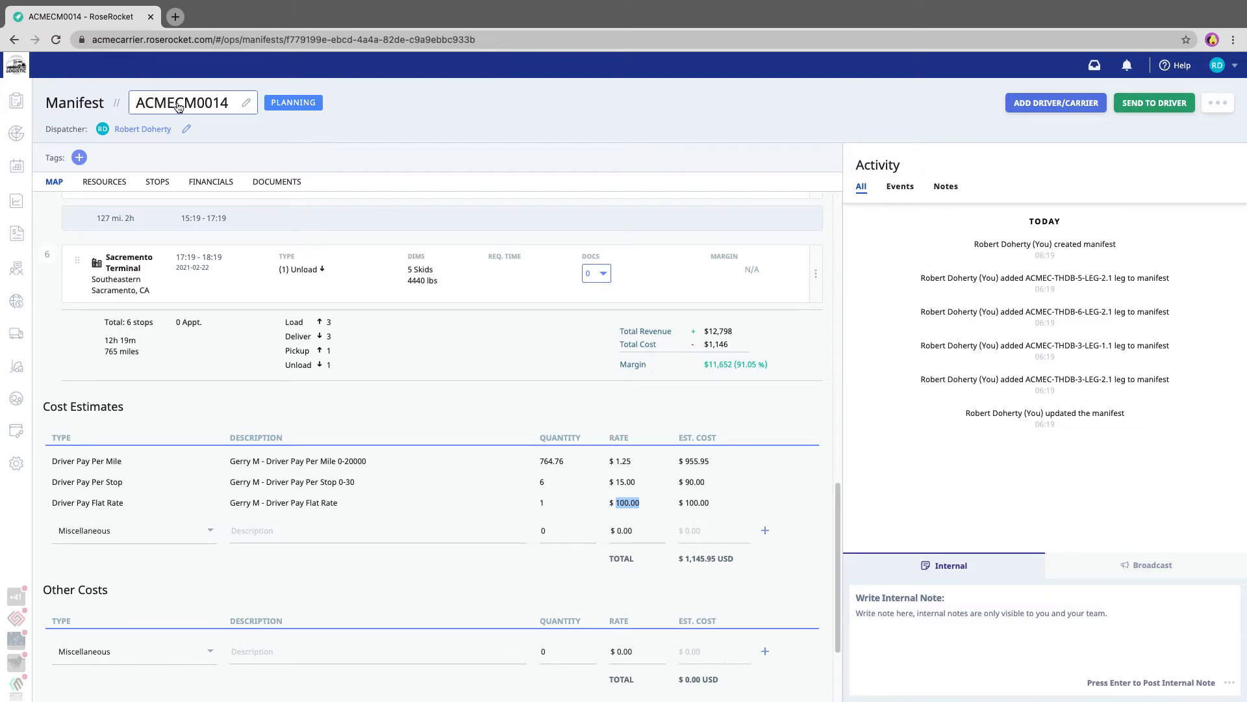
Dispatch the manifest to the driver using the Manual (update status only) option.
click(1148, 107)
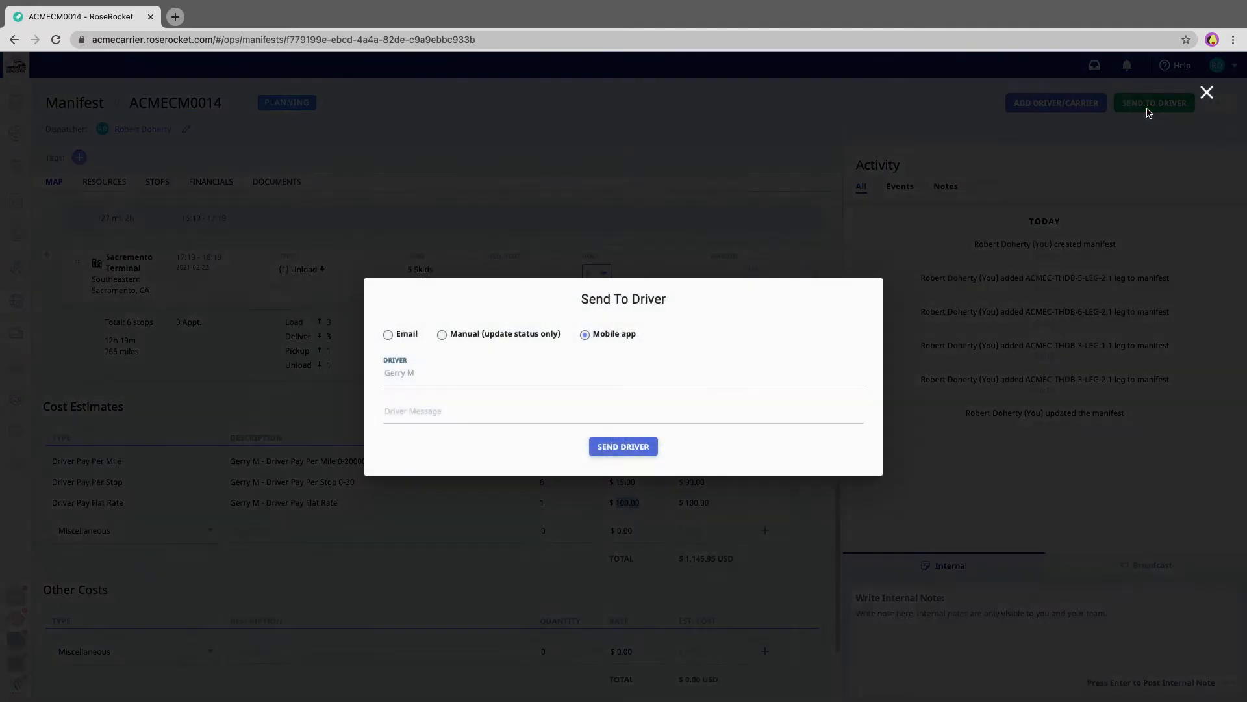
click(535, 335)
click(620, 424)
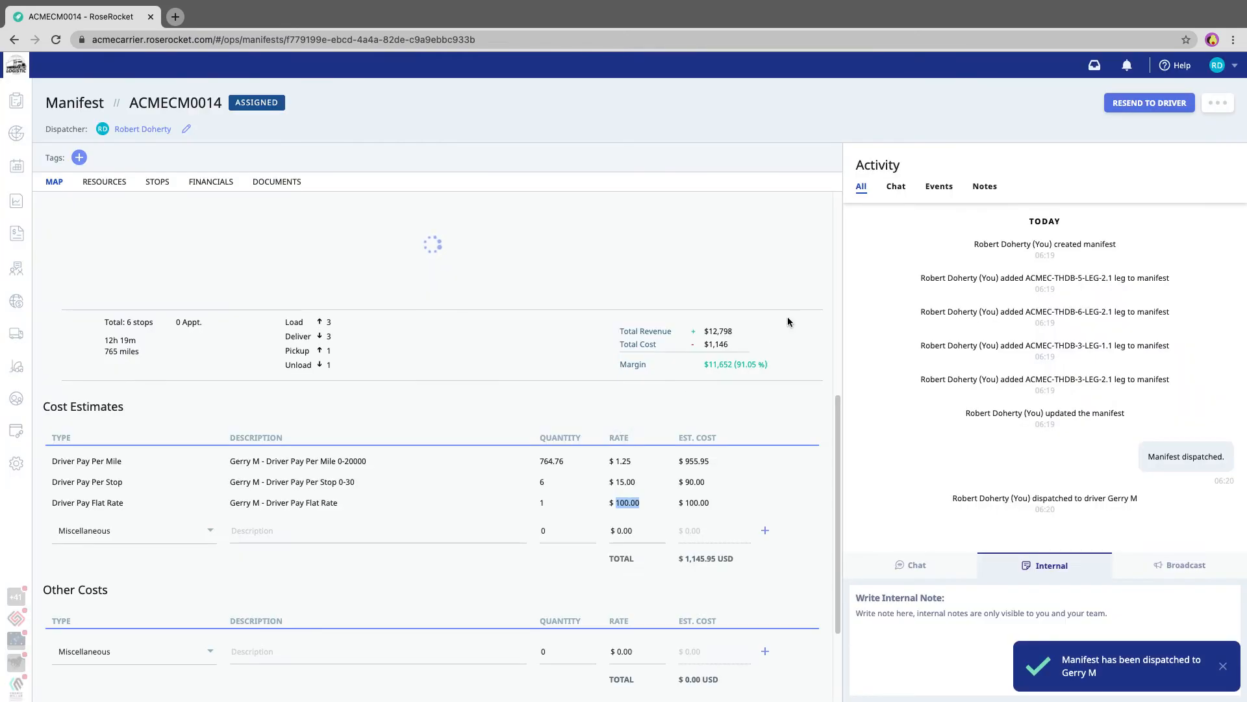
Mark the manifest as completed, keeping the proposed completion time and date.
click(1218, 106)
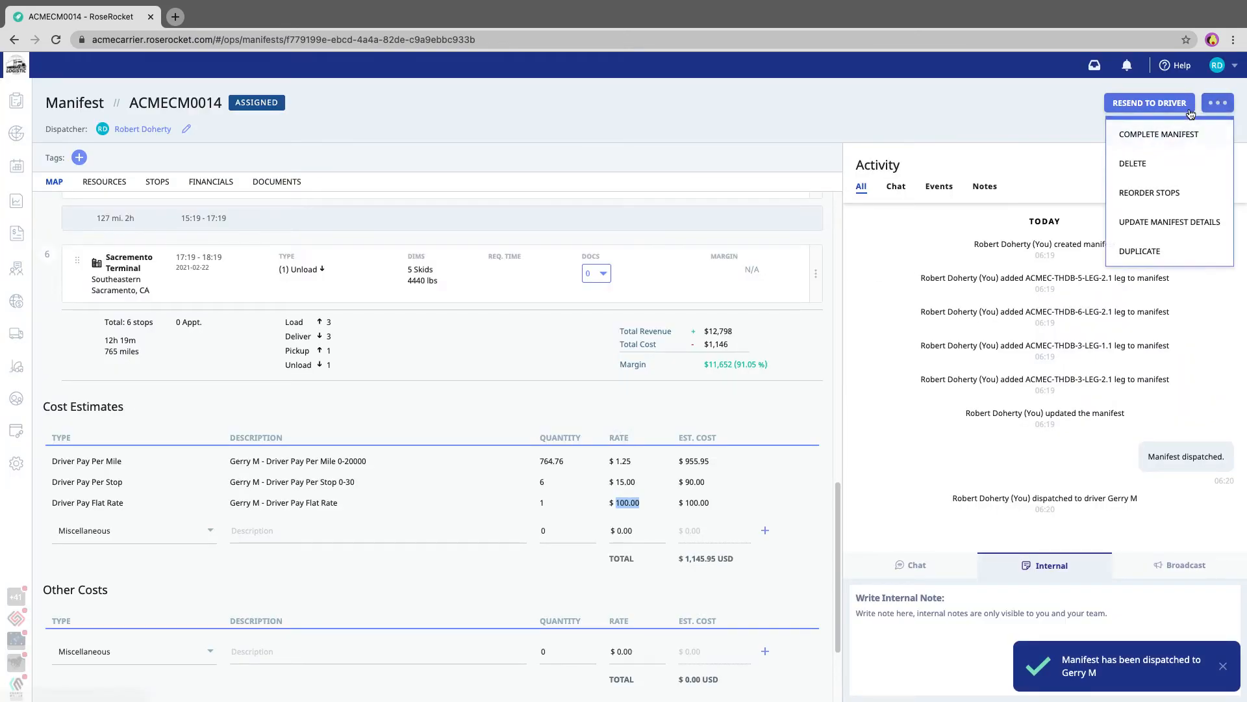
click(1172, 135)
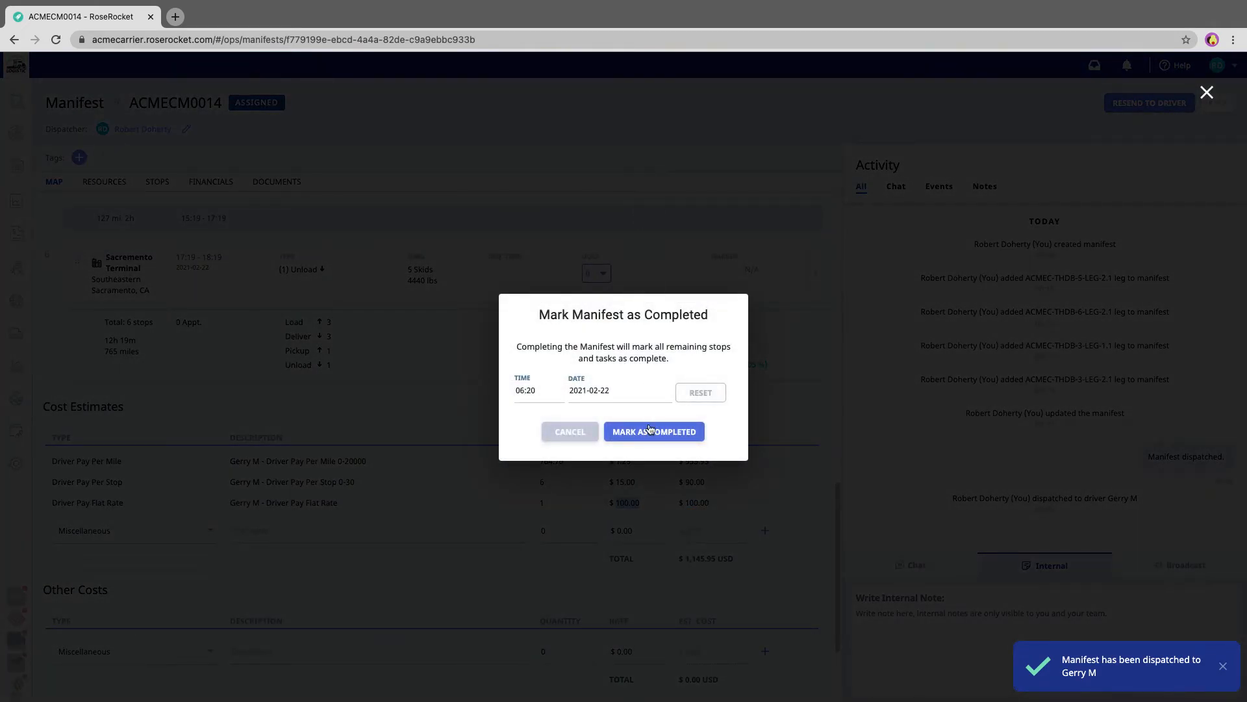
click(649, 430)
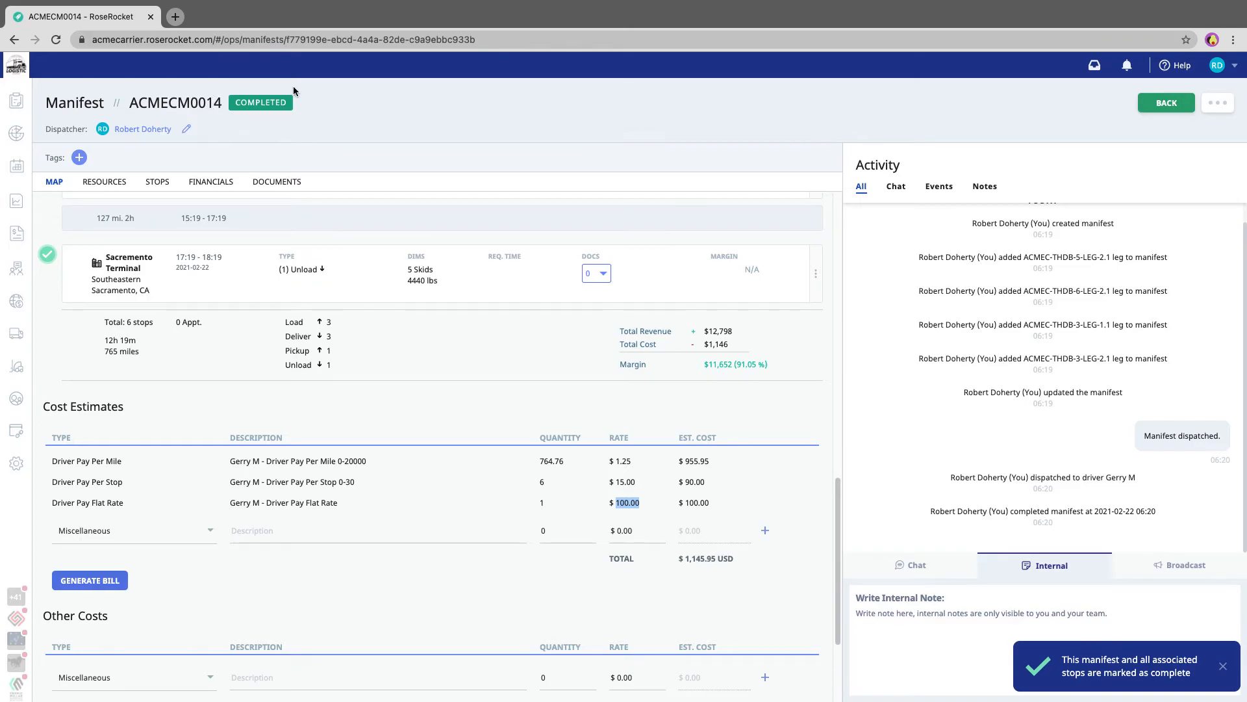
Go to the driver bills, expand the assigned driver's manifests and open the one completed today.
mouse_move(16, 234)
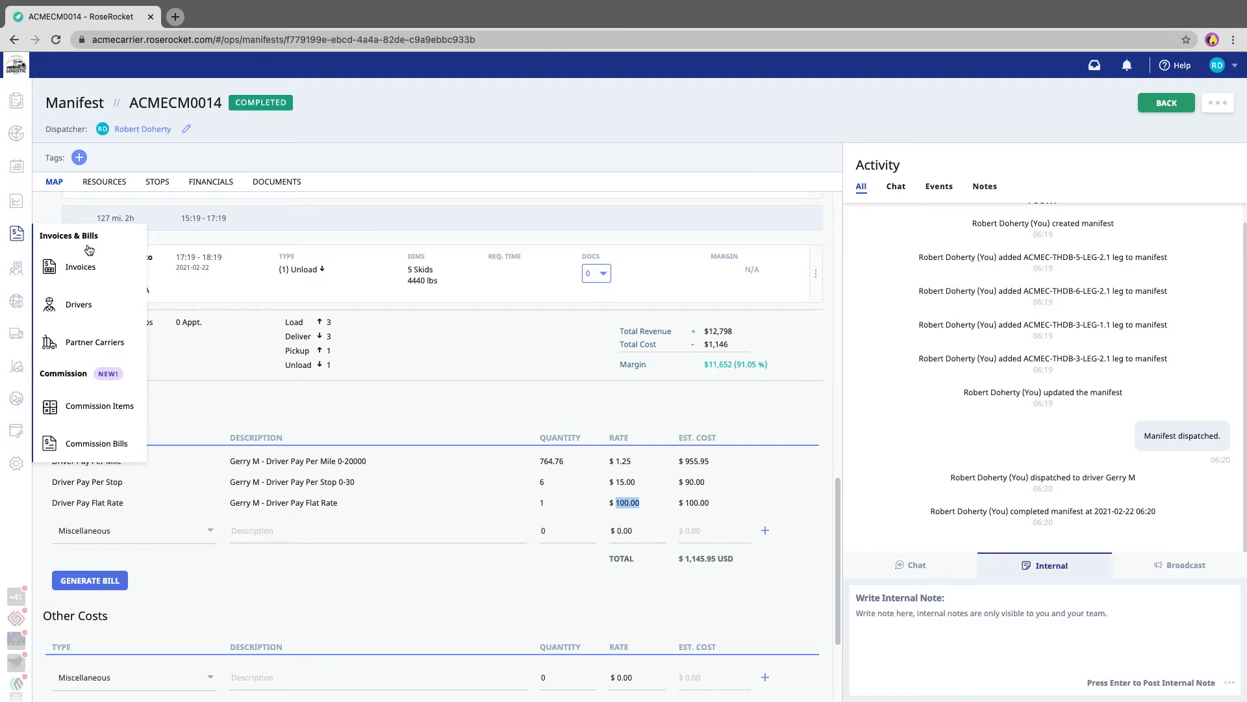
click(78, 304)
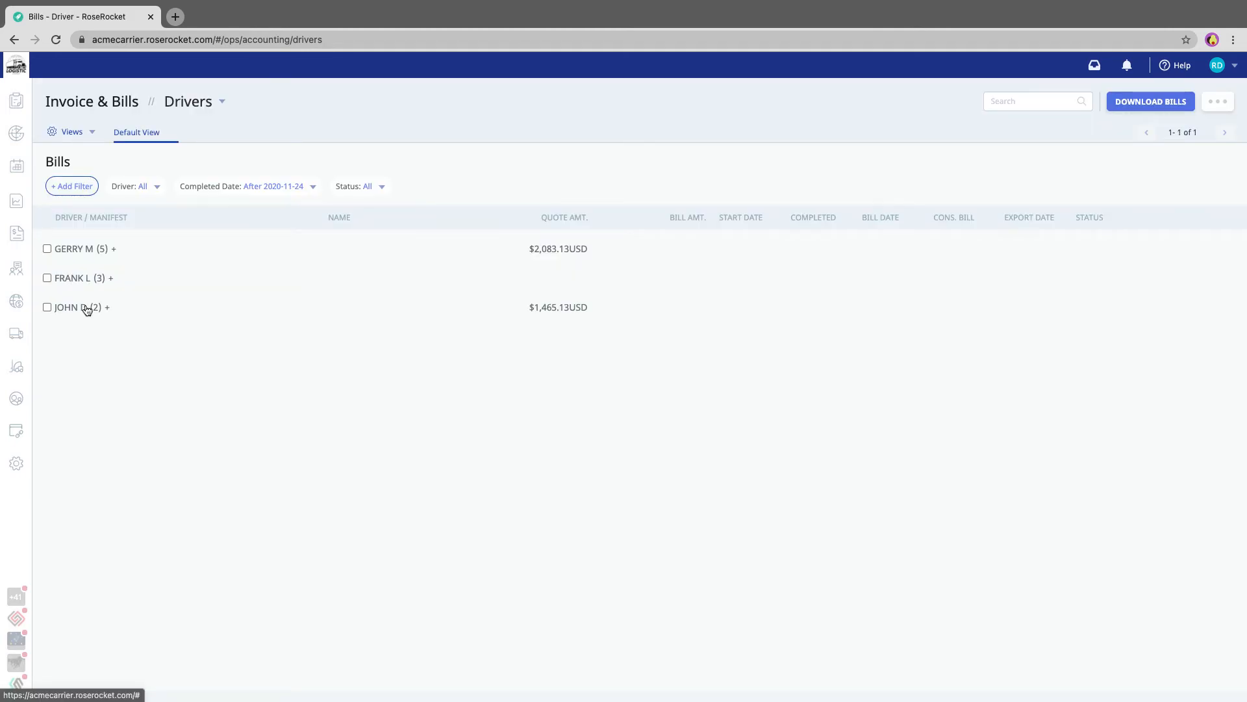
click(104, 252)
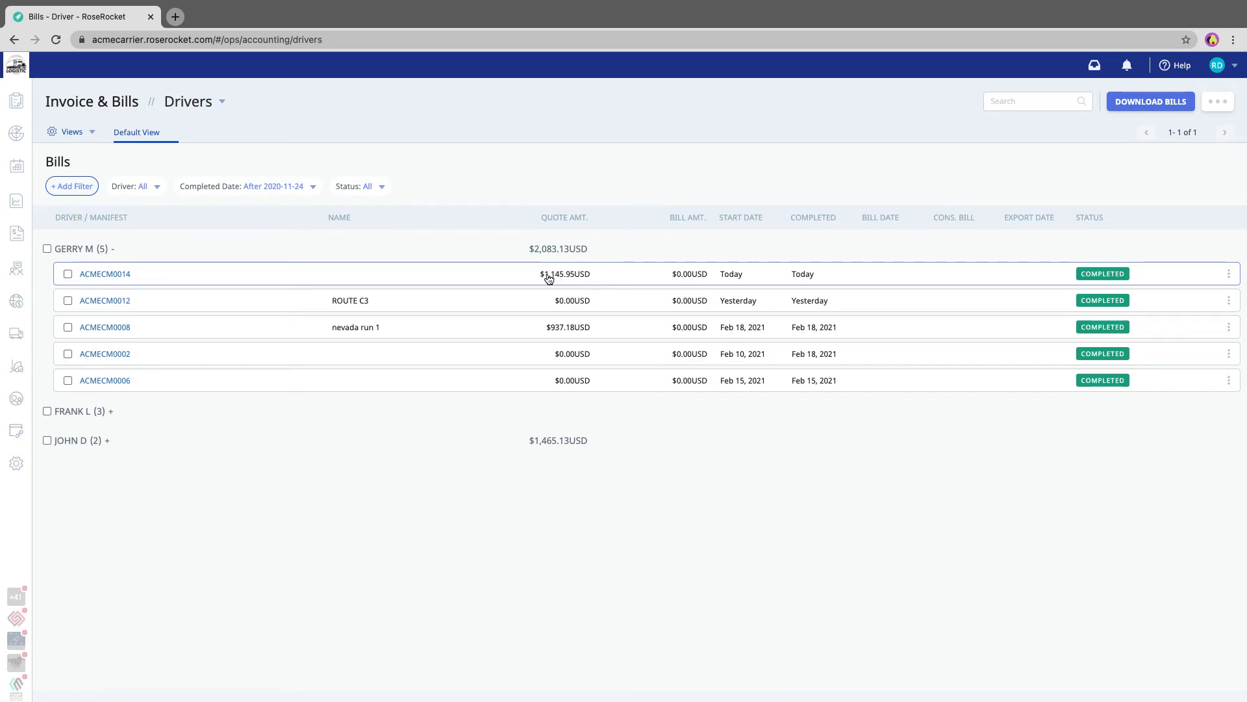
click(118, 277)
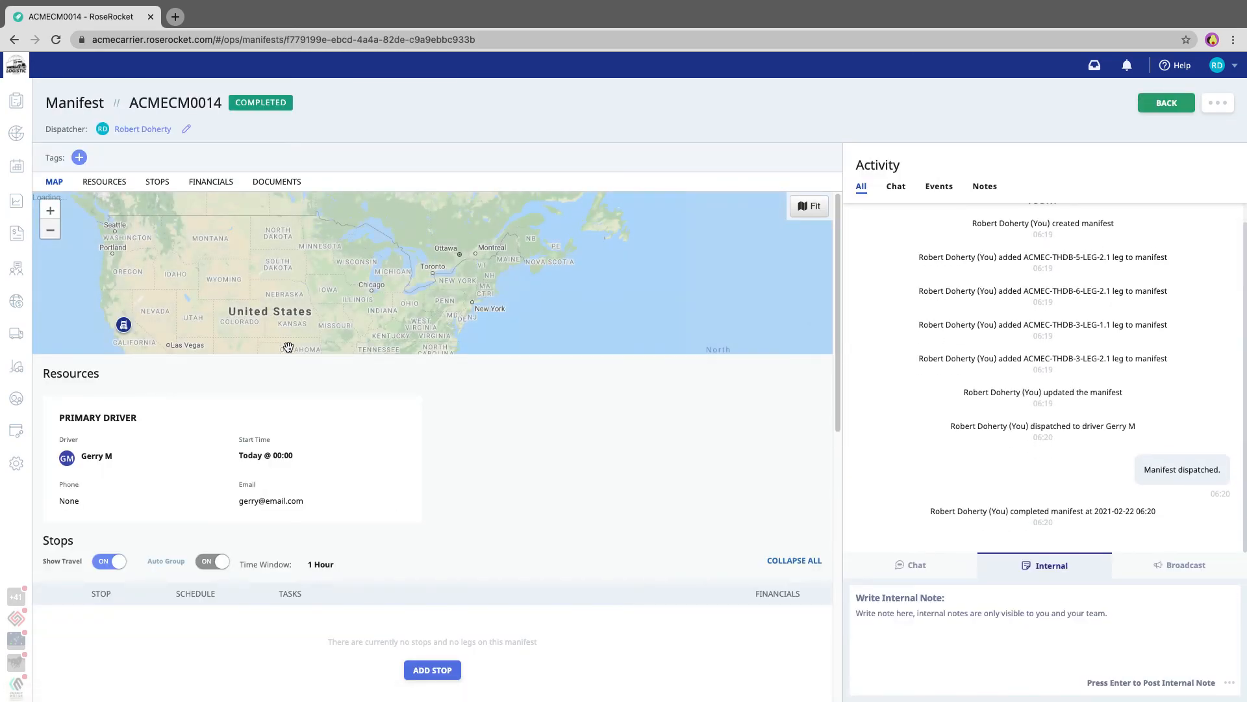
Compare the completed manifest's driver pay cost estimates with the flat, per-stop and per-mile pay settings in the assigned driver's team profile.
scroll(388, 419, down, 10)
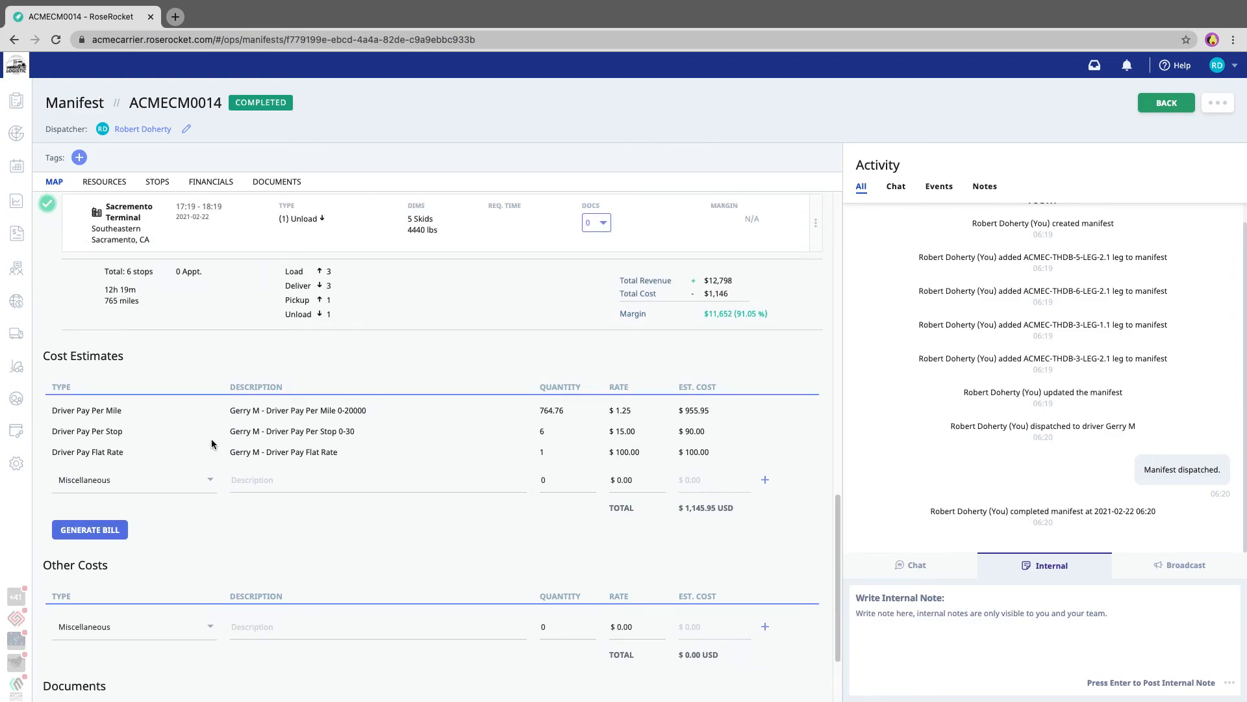
click(17, 398)
click(114, 286)
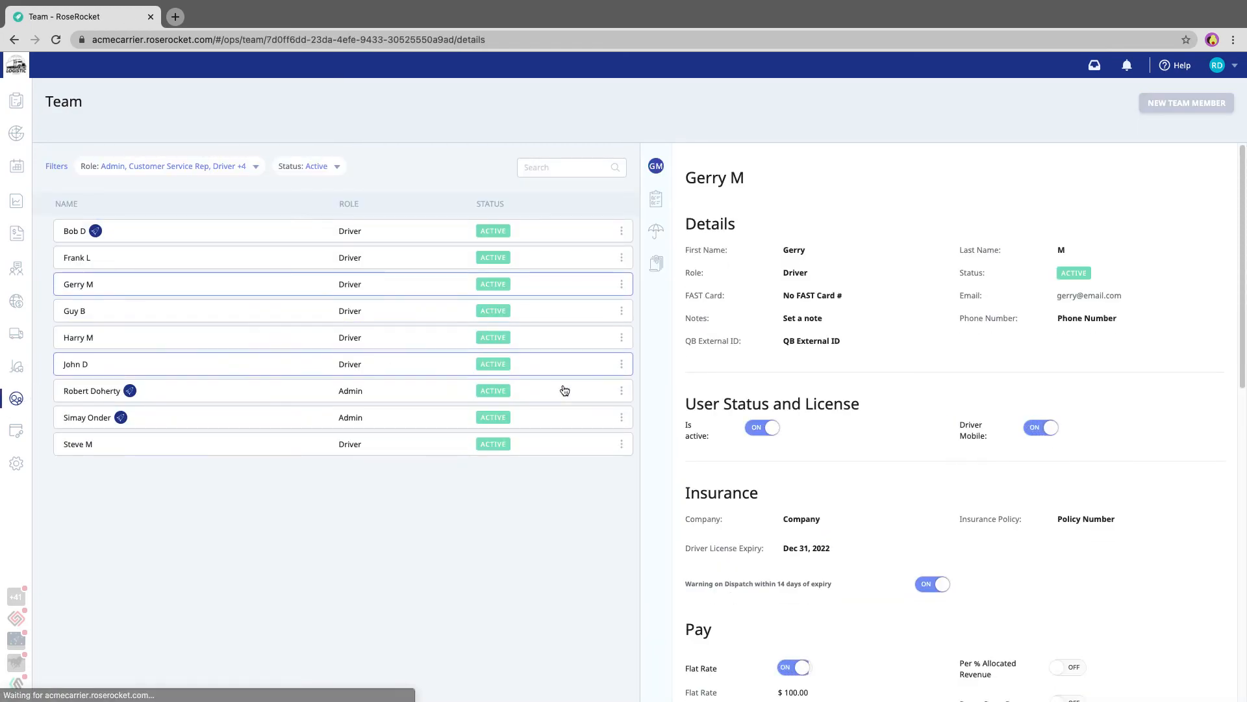
scroll(868, 465, down, 7)
scroll(868, 465, up, 1)
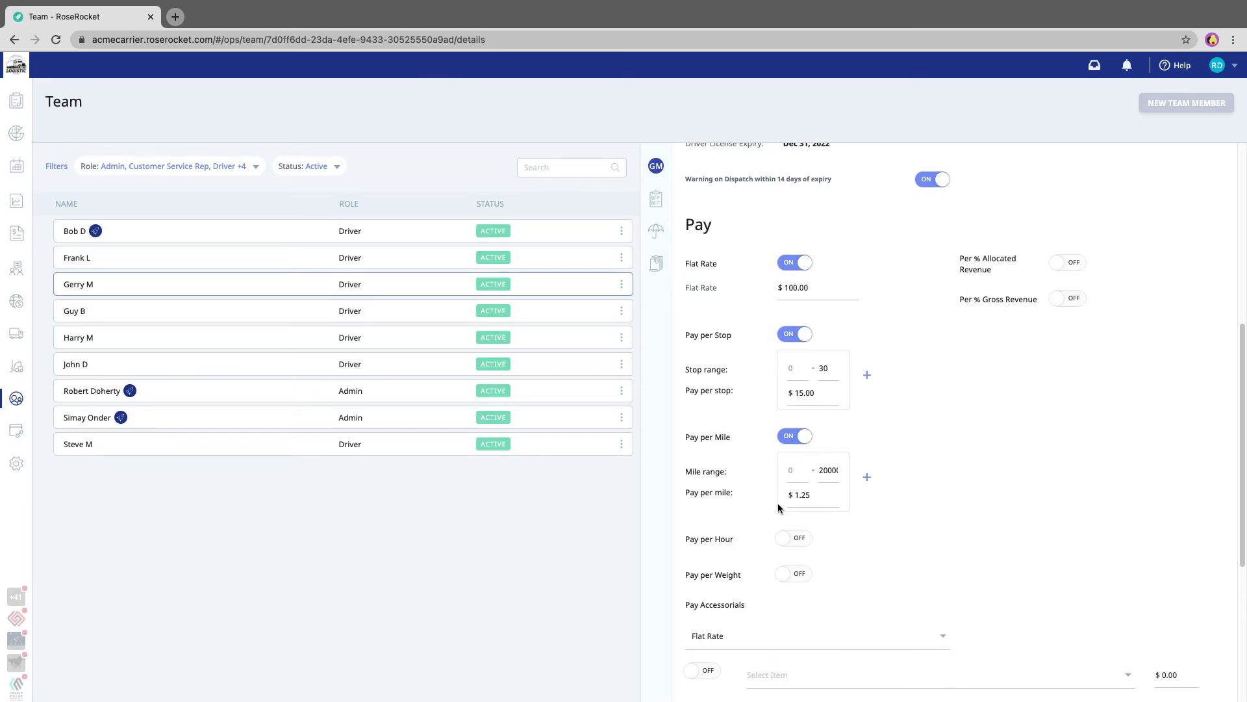
Revisit the manifest planning list and the driver bills to review where manifests are built and driver pay is listed.
mouse_move(16, 167)
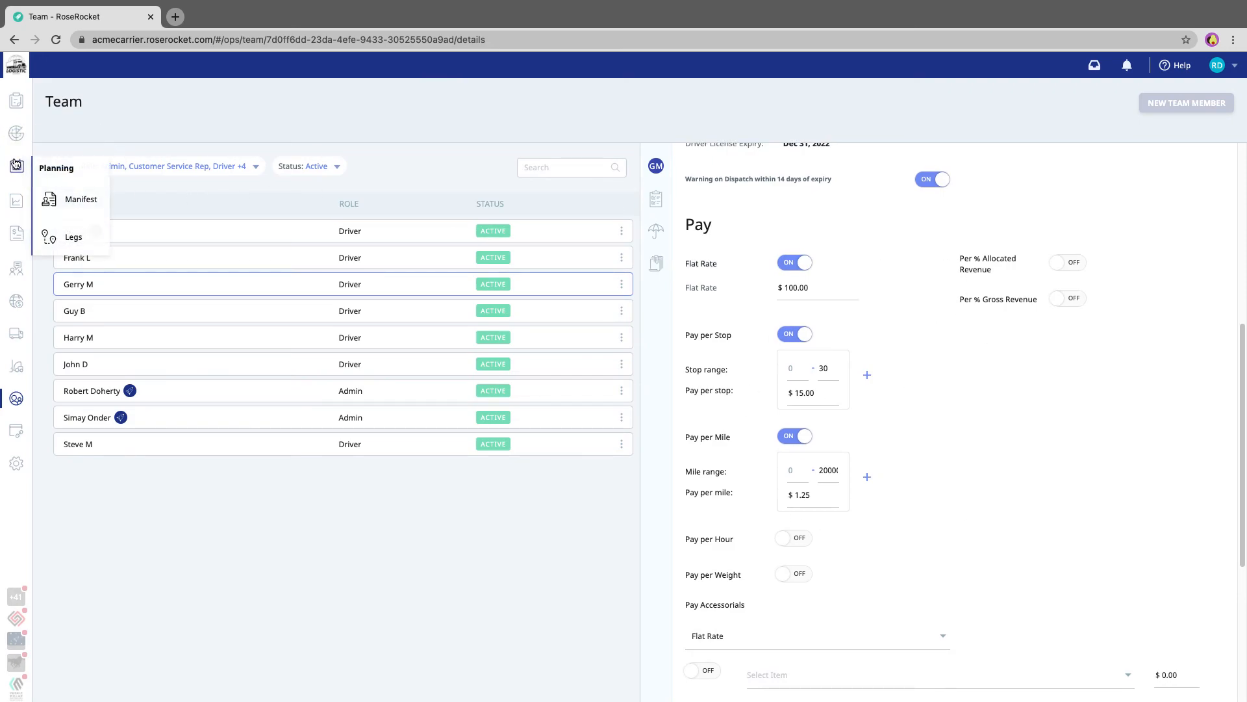
click(92, 201)
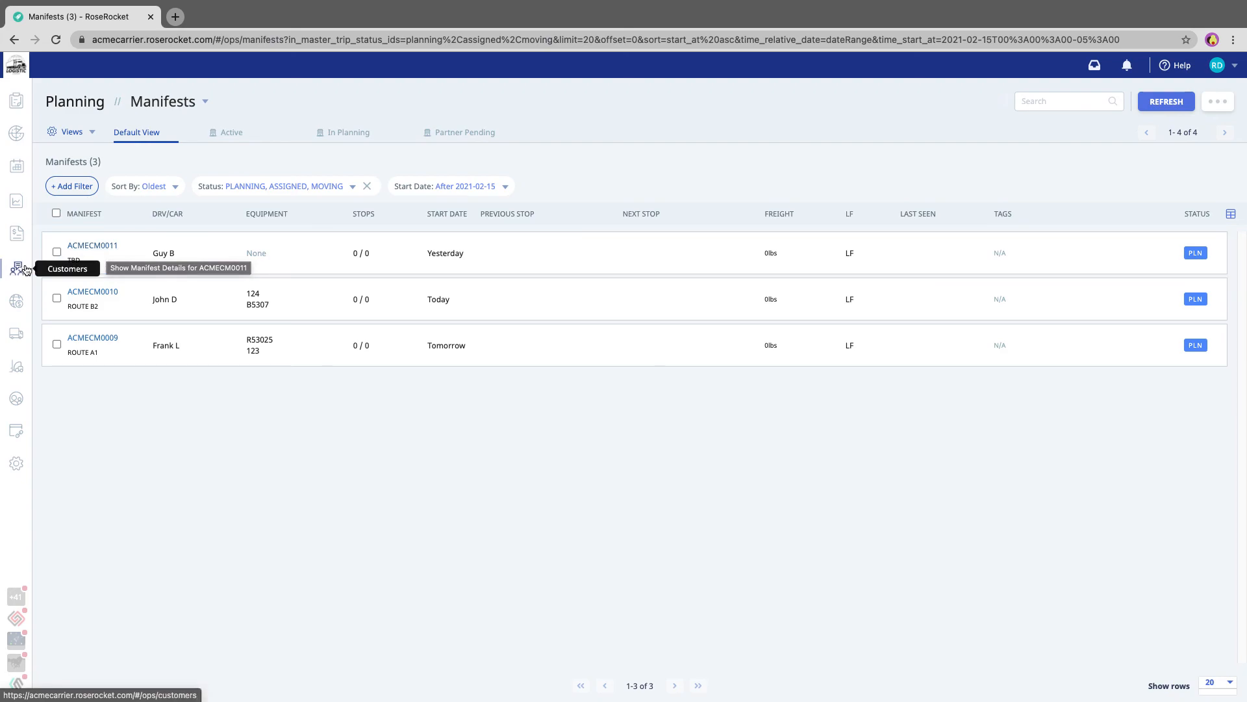
mouse_move(18, 234)
click(65, 303)
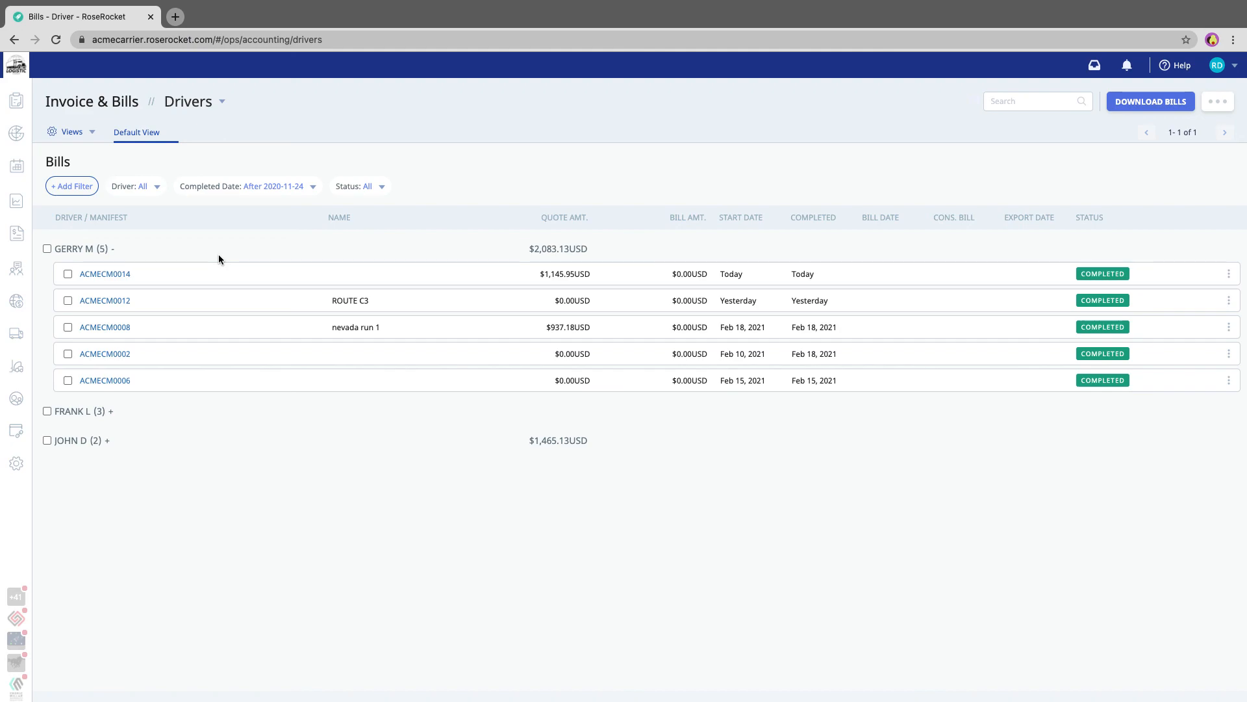
mouse_move(16, 233)
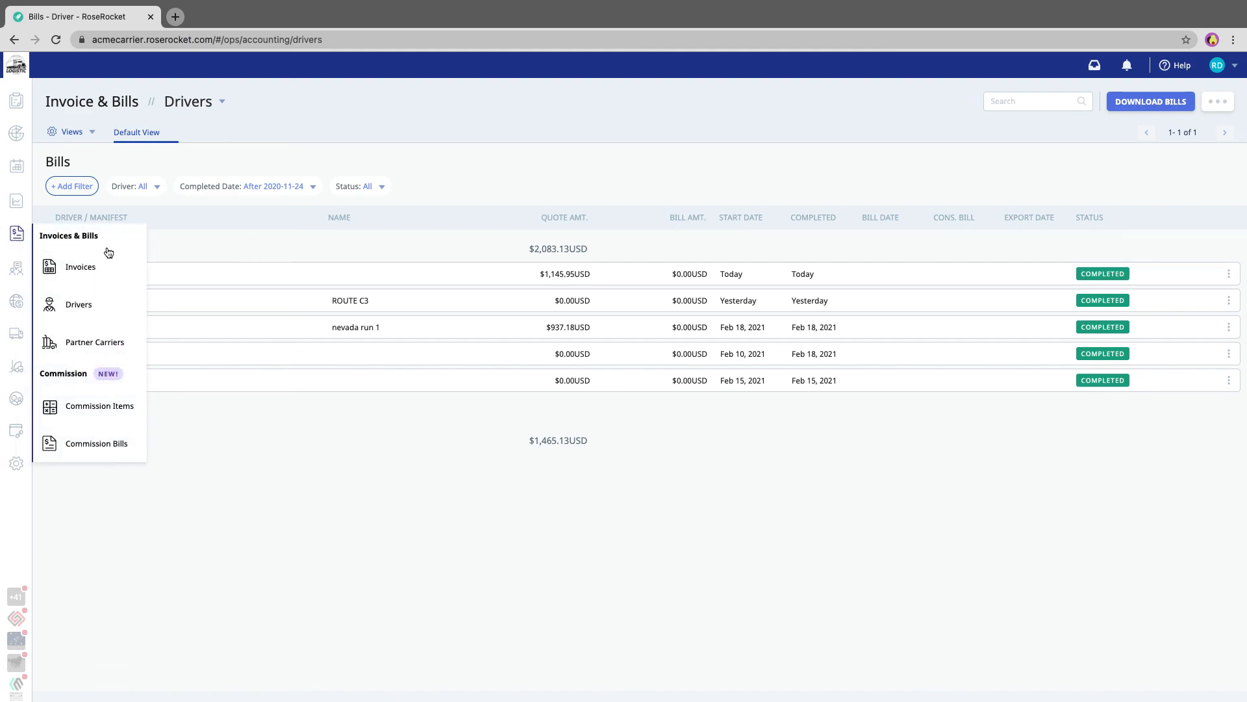